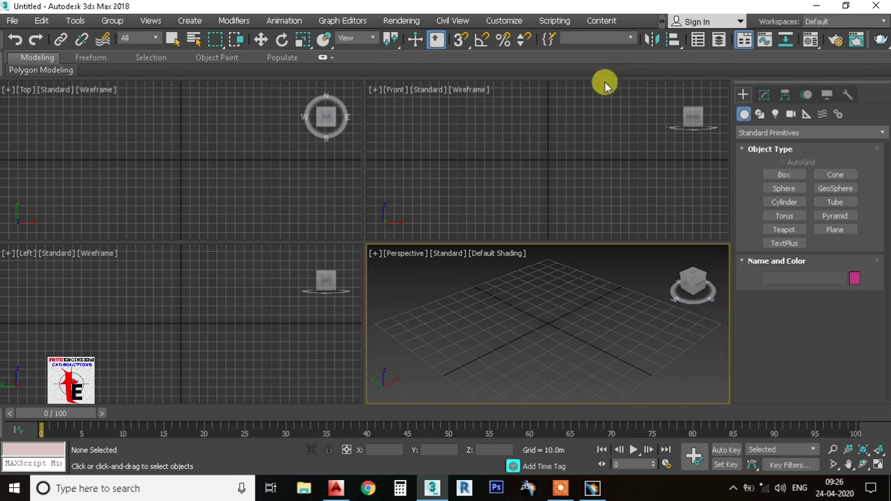
Cycle through the four viewports, then create Box001 (about 22.4 × 31.2 × 25.2 m) at the grid centre.
left_click(269, 180)
left_click(453, 182)
left_click(472, 297)
left_click(320, 303)
left_click(299, 182)
left_click(479, 187)
left_click(506, 318)
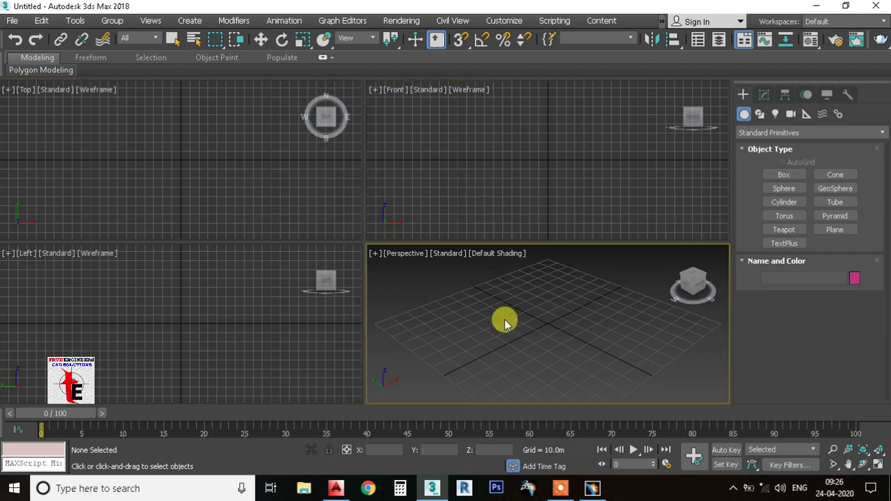
left_click(313, 332)
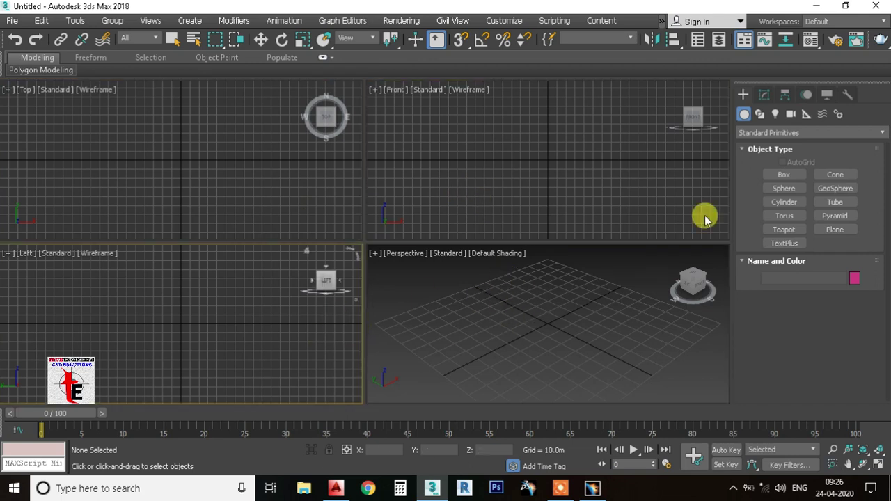
left_click(784, 175)
left_click_drag(520, 350, 527, 314)
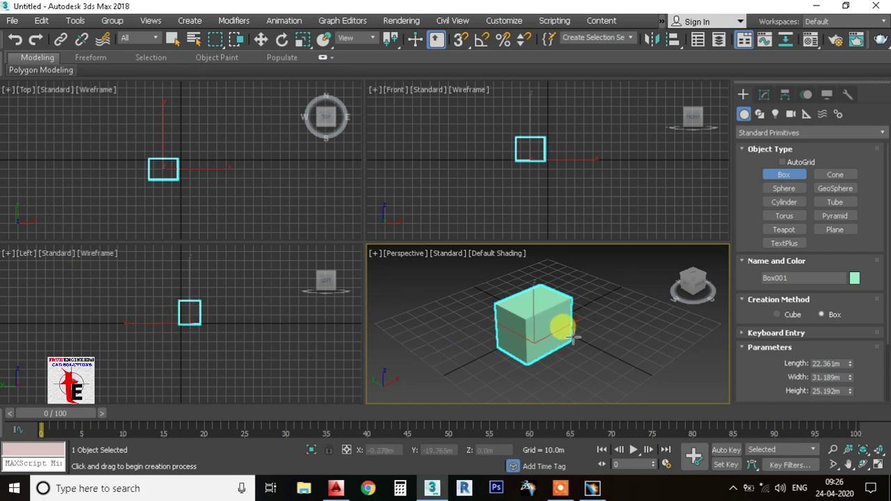
Orbit the Perspective view and drag the splitters to enlarge the Perspective and Front panes.
middle_click_drag(570, 337, 532, 288, "alt")
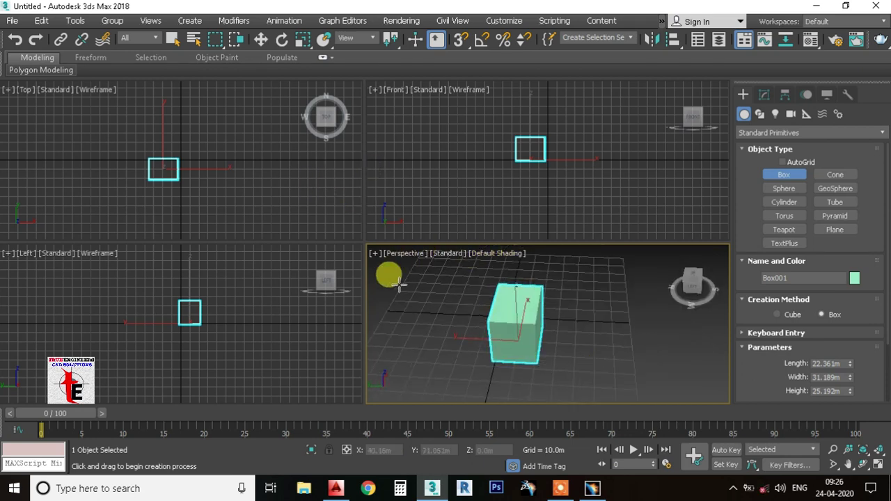
left_click_drag(367, 299, 270, 300)
left_click_drag(396, 240, 394, 177)
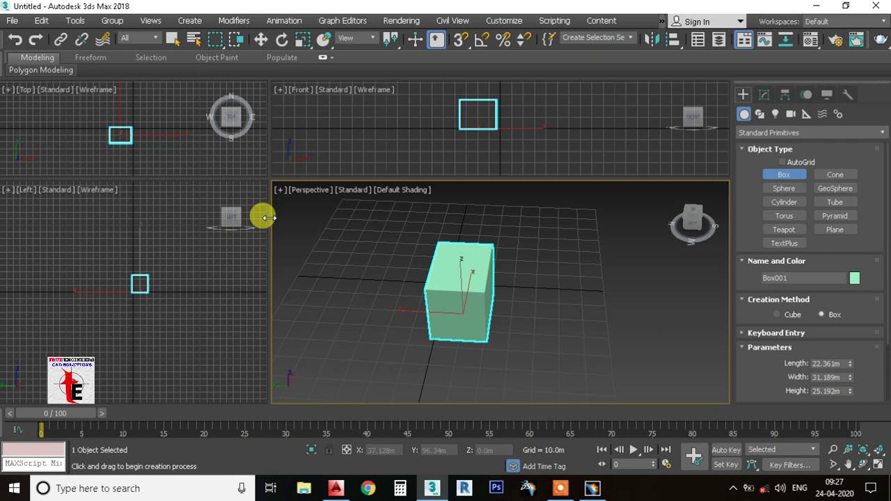
left_click_drag(268, 218, 263, 220)
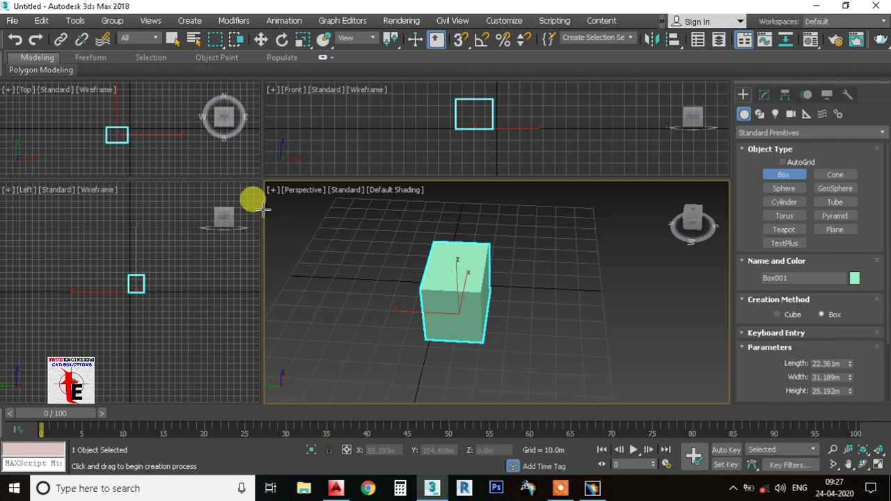
right_click(269, 220)
Reset the layout to four equal views and activate Front, Top, Left and Perspective.
right_click(262, 207)
left_click(288, 202)
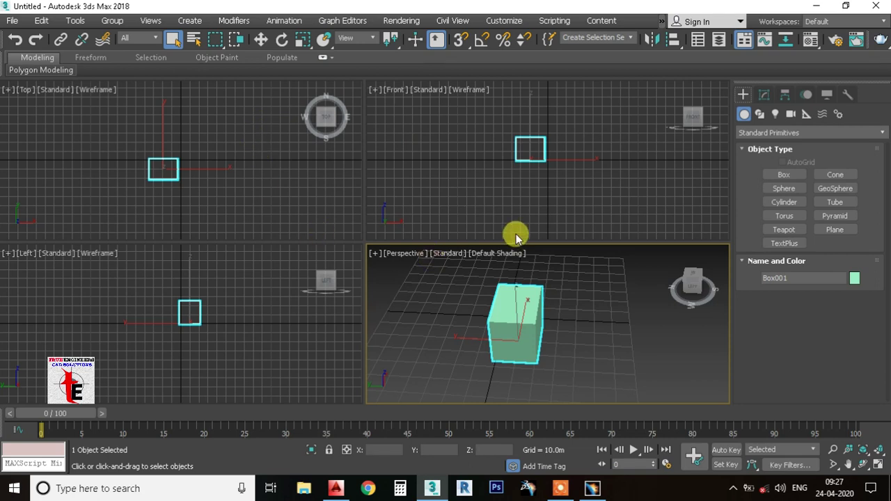
right_click(481, 198)
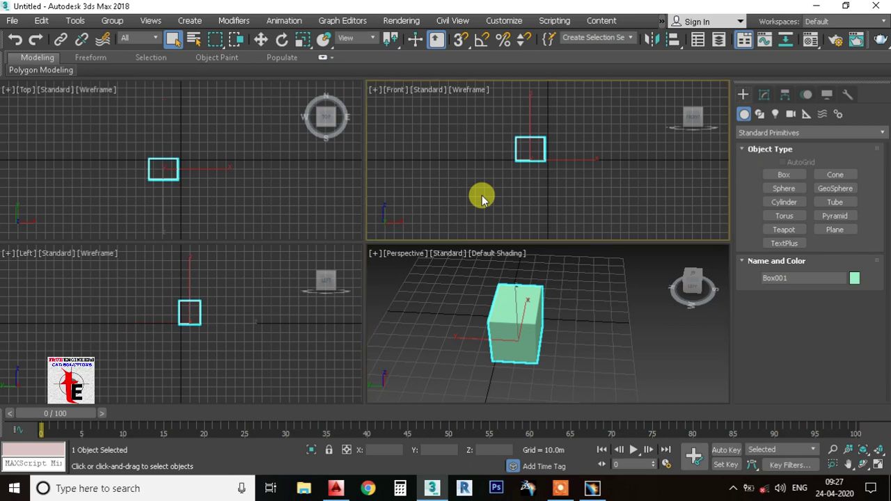
right_click(233, 181)
right_click(233, 281)
right_click(443, 294)
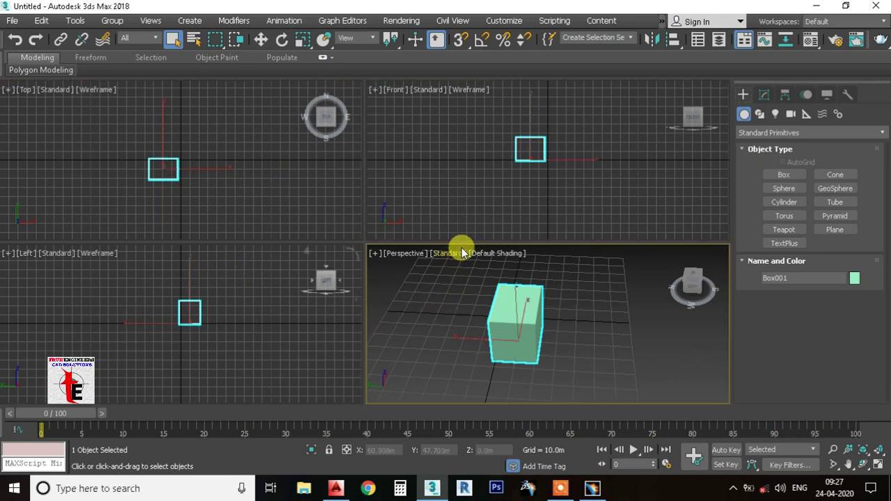
Cycle through the views again, ending in Perspective, and hide its home grid.
right_click(473, 195)
right_click(299, 158)
right_click(277, 273)
right_click(415, 311)
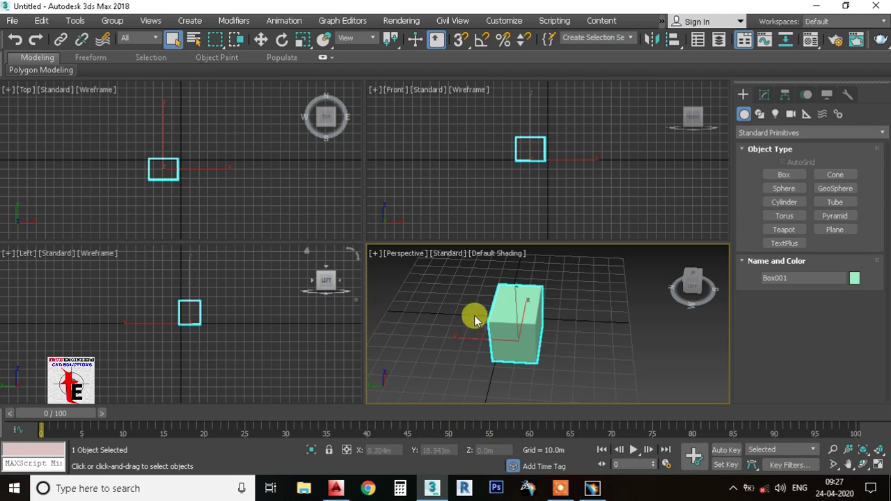
key("g")
key("g")
key("g")
key("g")
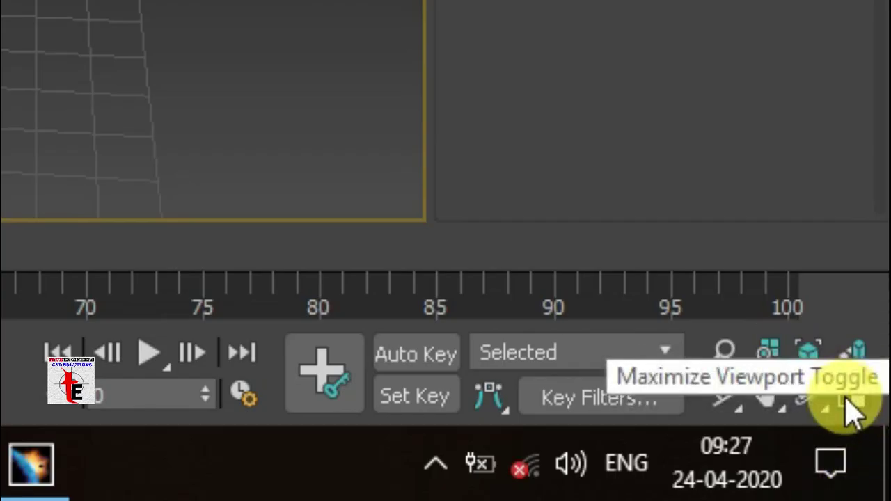
Maximize Perspective, pan and orbit to view the box from low in front, then restore four views.
left_click(853, 407)
middle_click_drag(233, 278, 332, 332)
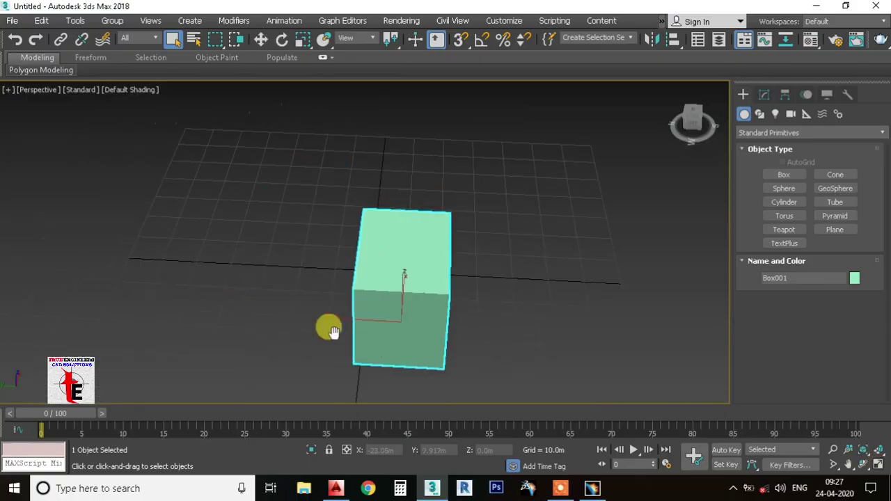
middle_click_drag(418, 324, 410, 294)
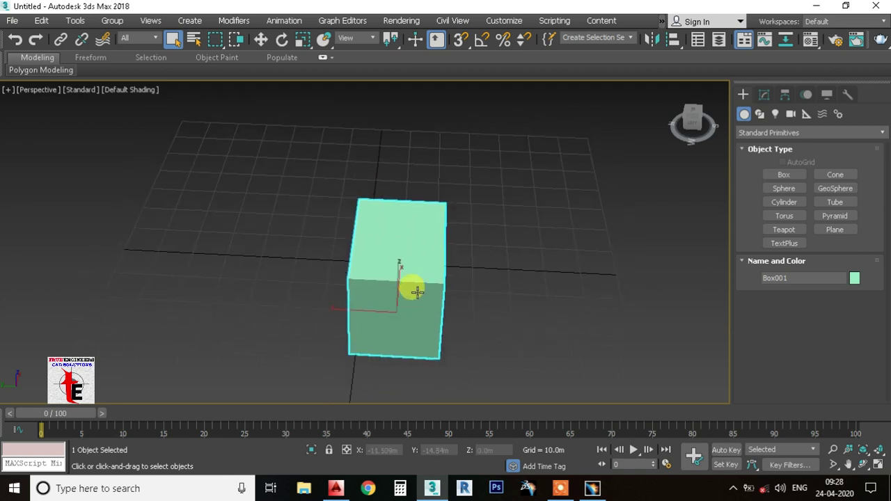
middle_click_drag(413, 268, 327, 280, "alt")
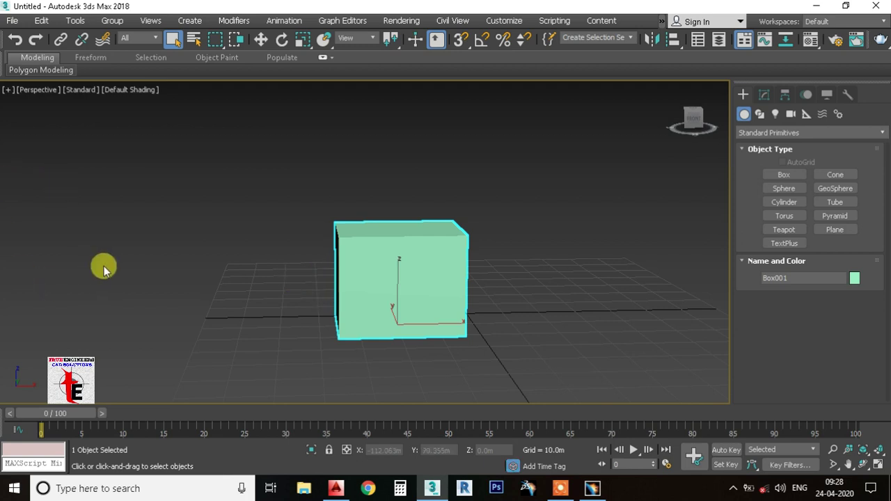
key("alt+w")
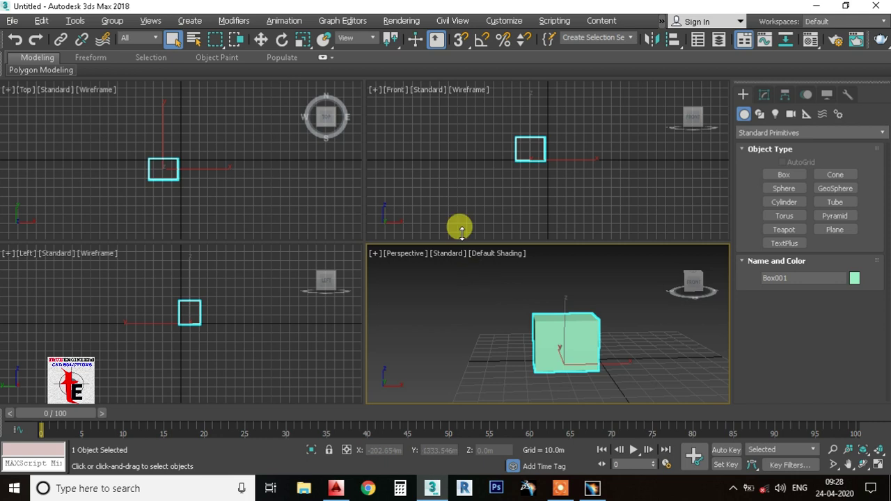
right_click(446, 178)
key("alt+w")
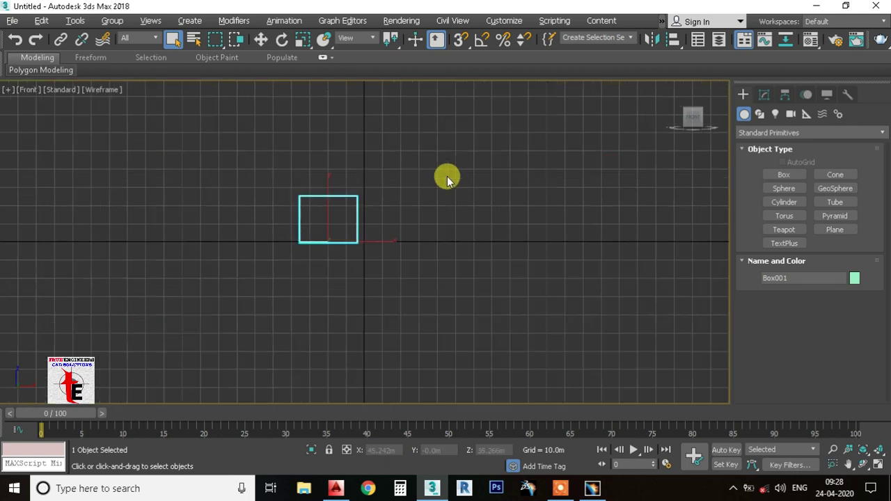
key("alt+w")
right_click(218, 206)
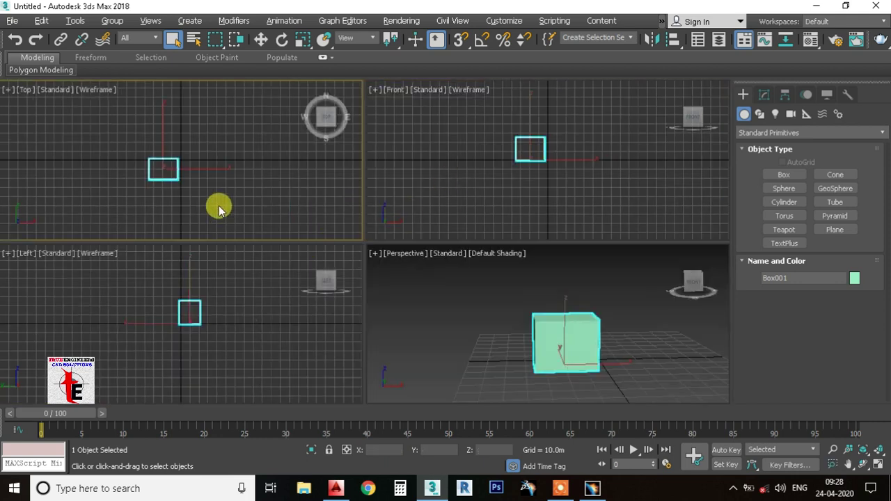
key("alt+w")
key("alt+w")
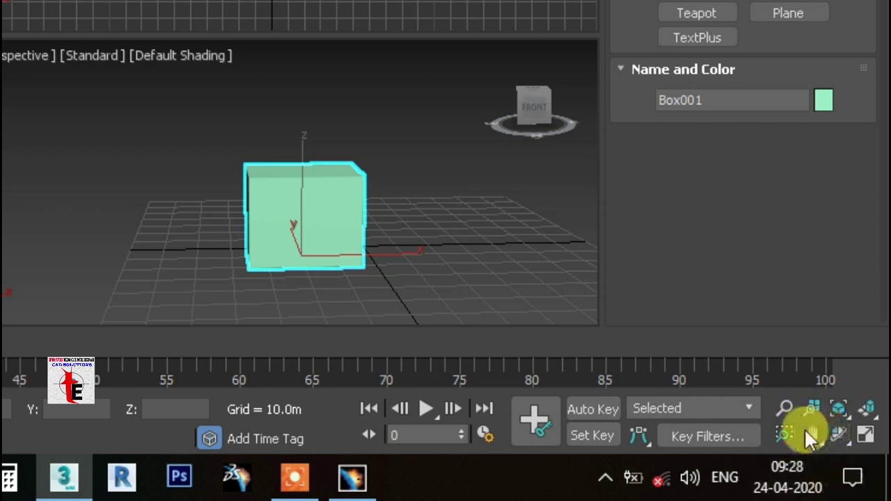
left_click(865, 417)
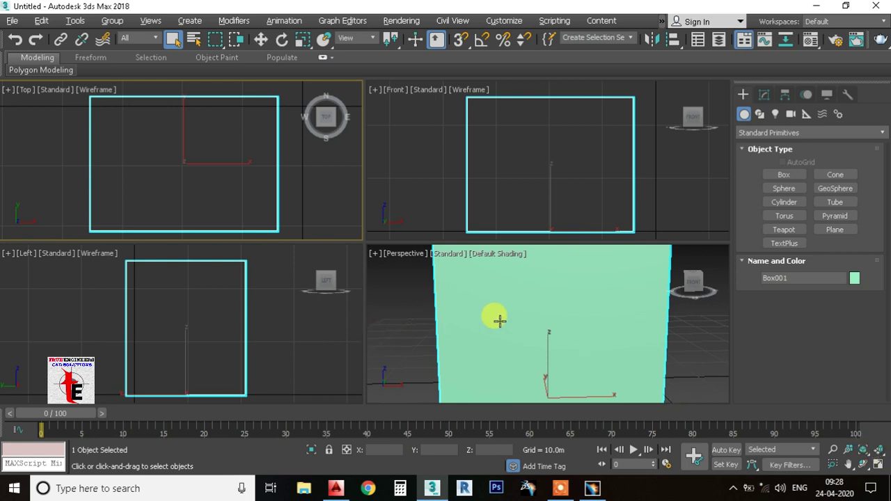
Zoom out in Perspective and pan so the box sits small and centred.
scroll(501, 334, "down", 3)
scroll(497, 350, "up", 1)
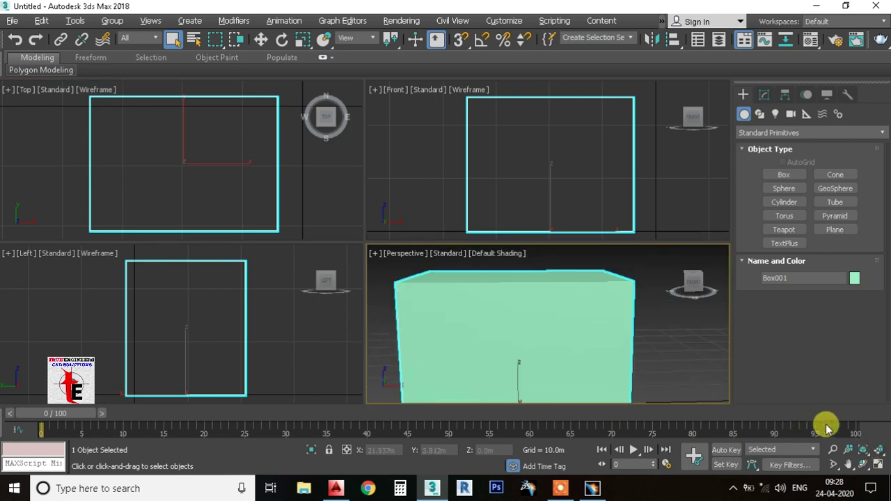
scroll(658, 308, "down", 5)
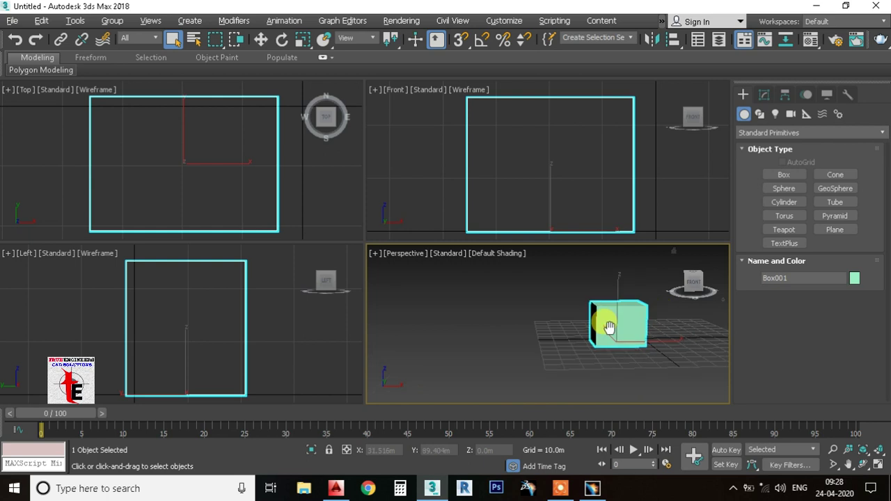
middle_click_drag(609, 327, 583, 341)
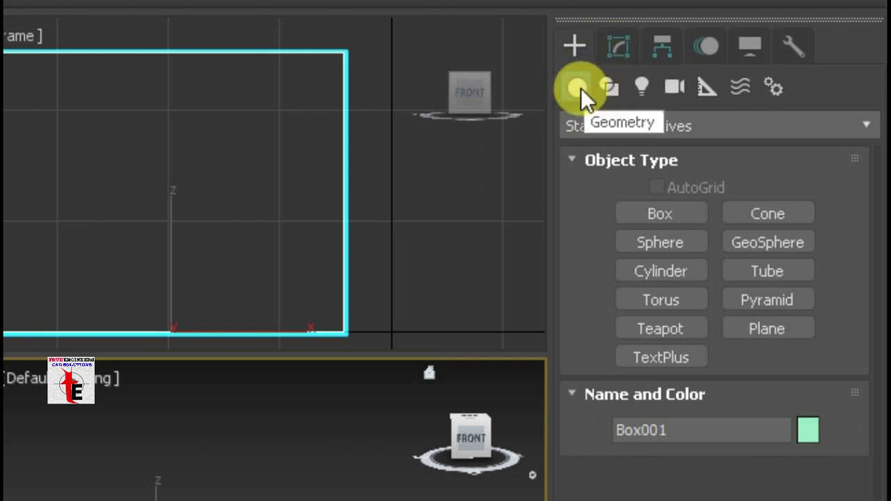
Glance at the box's Modify panel, then browse the Shapes, Lights and Cameras categories.
left_click(616, 54)
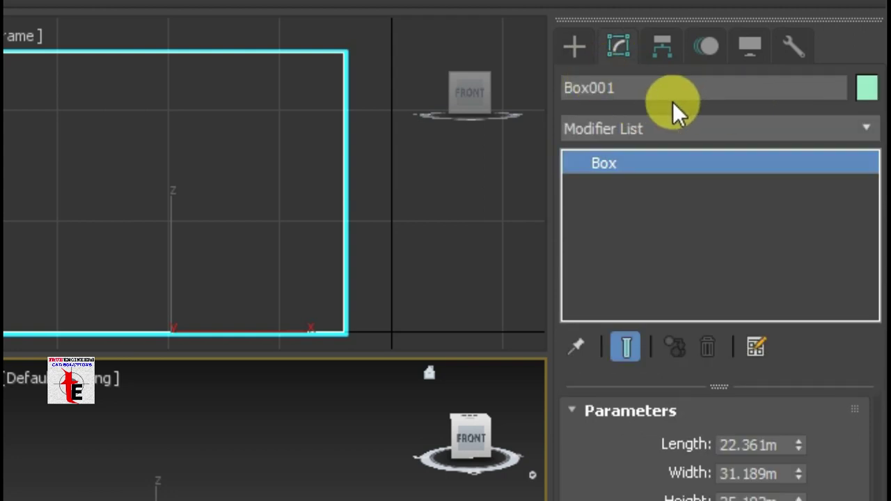
left_click(578, 52)
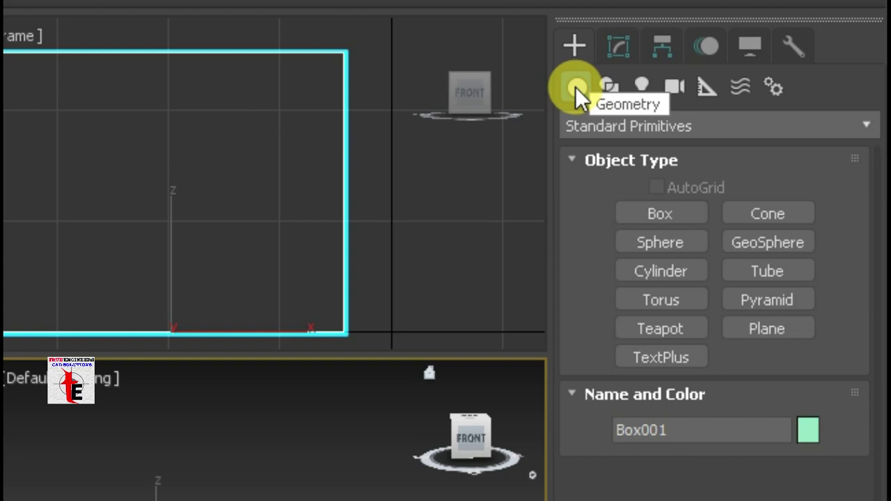
left_click(610, 87)
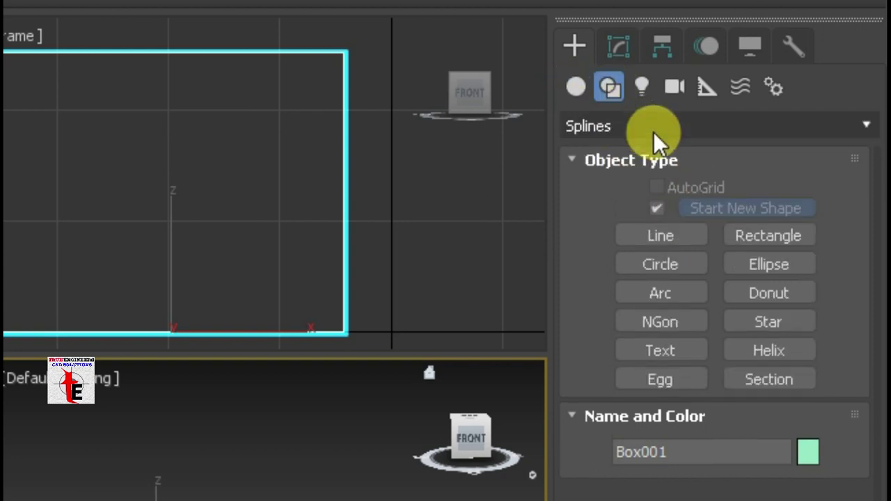
left_click(642, 86)
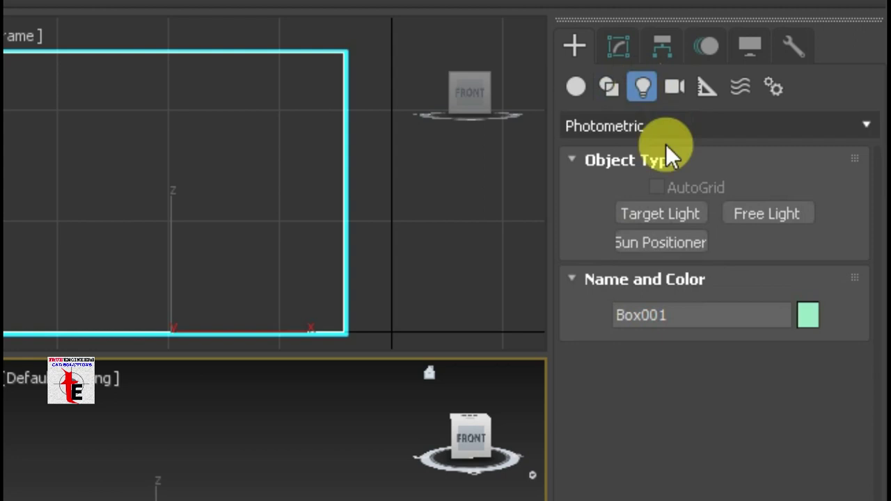
left_click(675, 88)
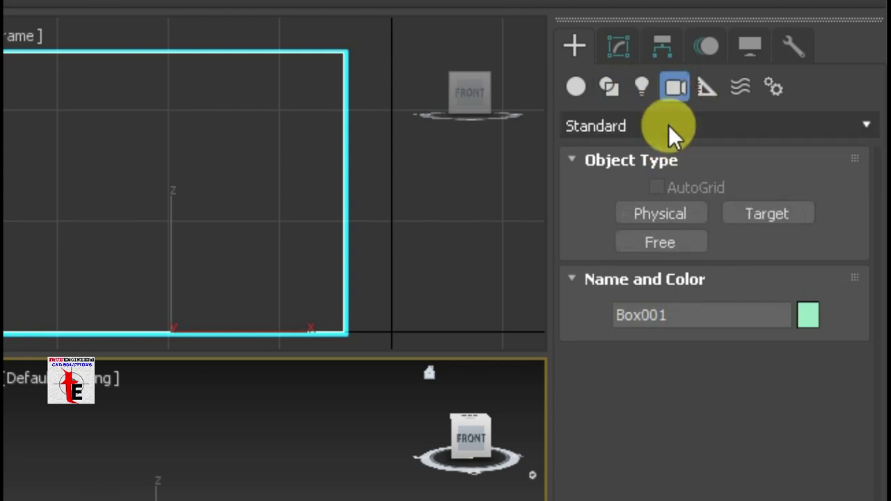
left_click(571, 89)
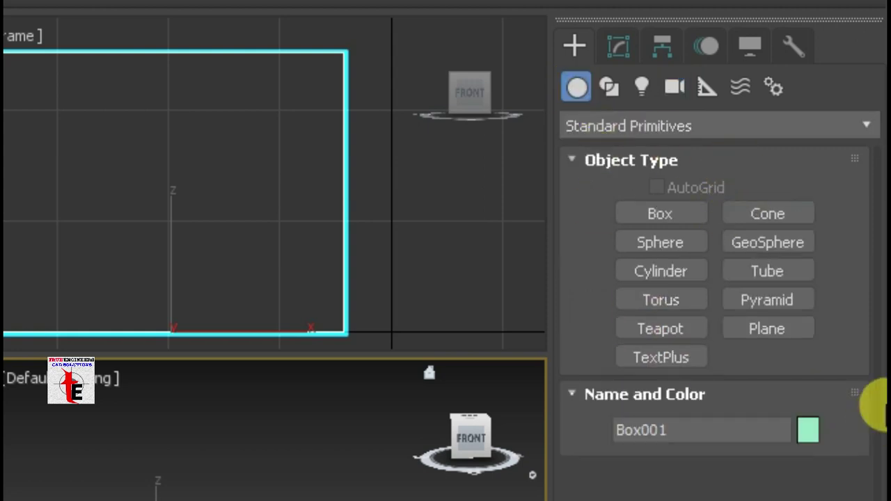
Switch the geometry list from Standard to Extended Primitives.
left_click(654, 130)
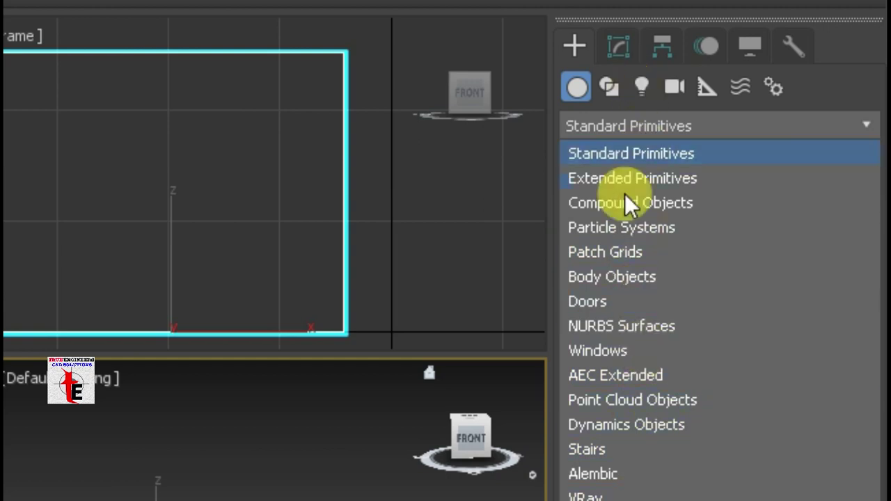
left_click(606, 115)
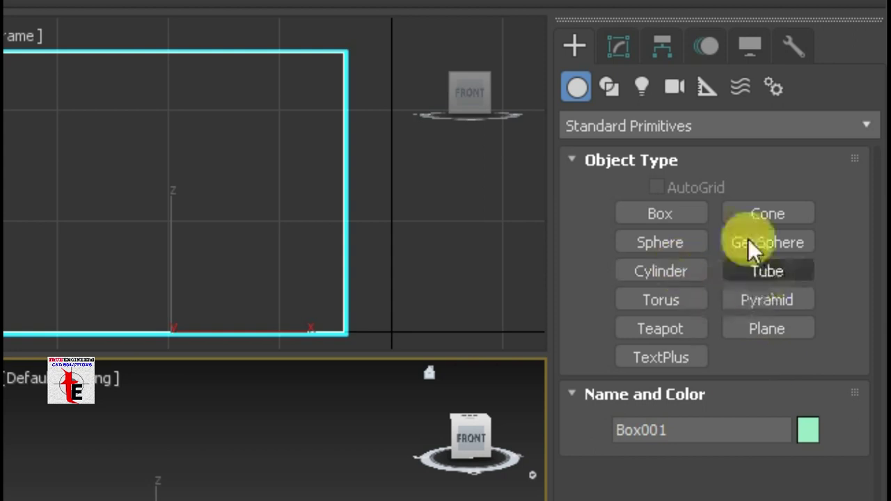
left_click(696, 120)
left_click(637, 176)
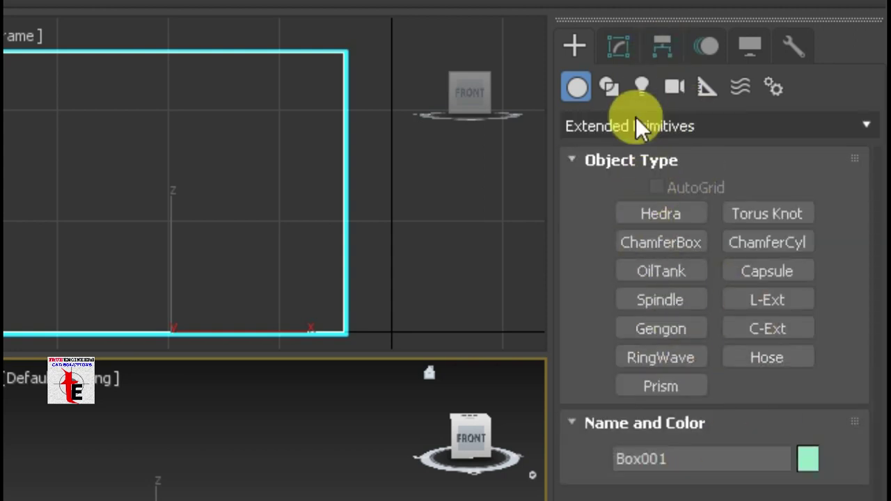
Browse Shapes, Lights and Cameras once more and return to Geometry.
left_click(612, 86)
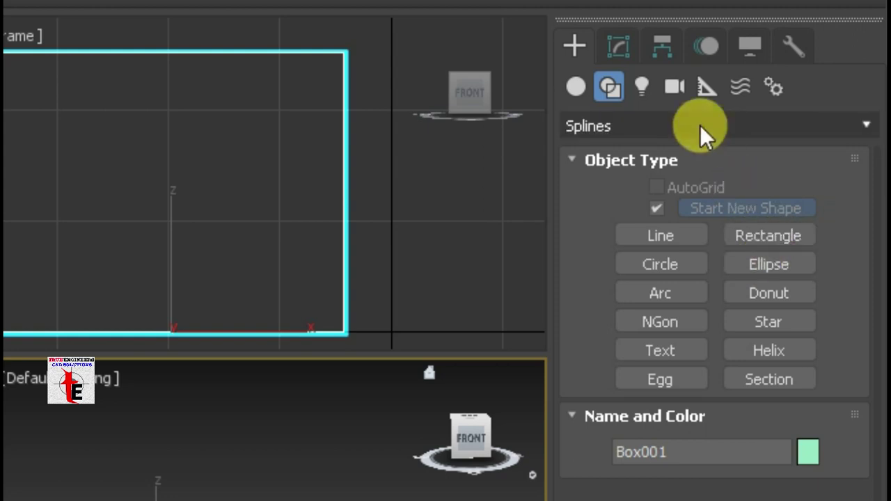
left_click(645, 85)
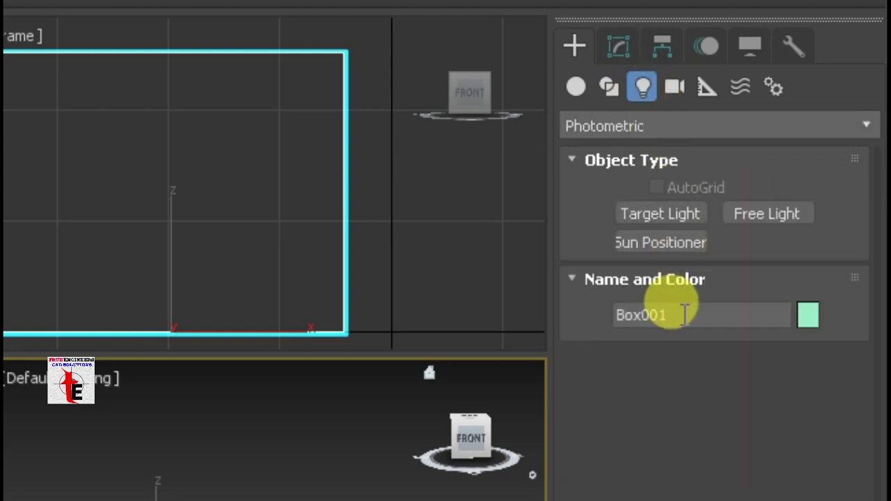
left_click(672, 87)
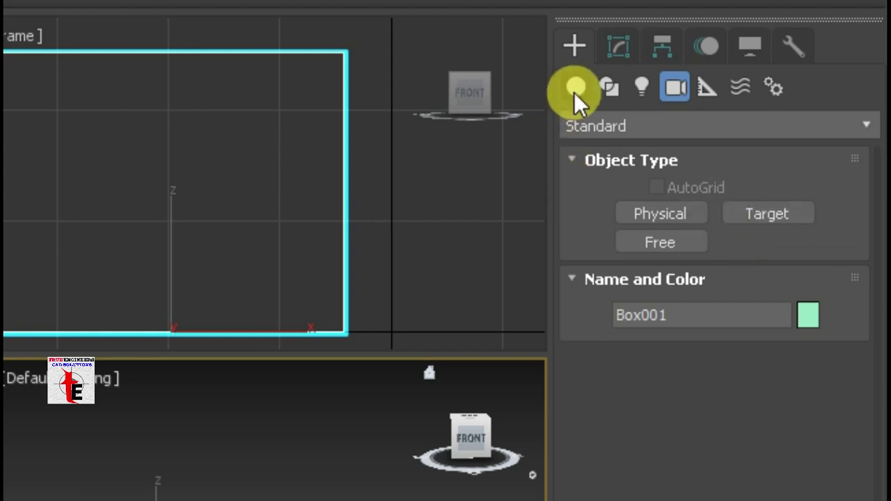
left_click(575, 88)
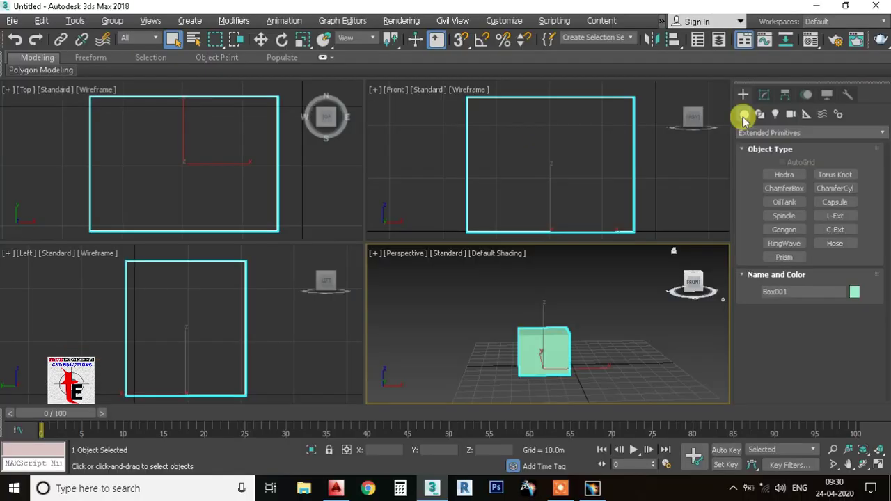
middle_click_drag(585, 327, 582, 294)
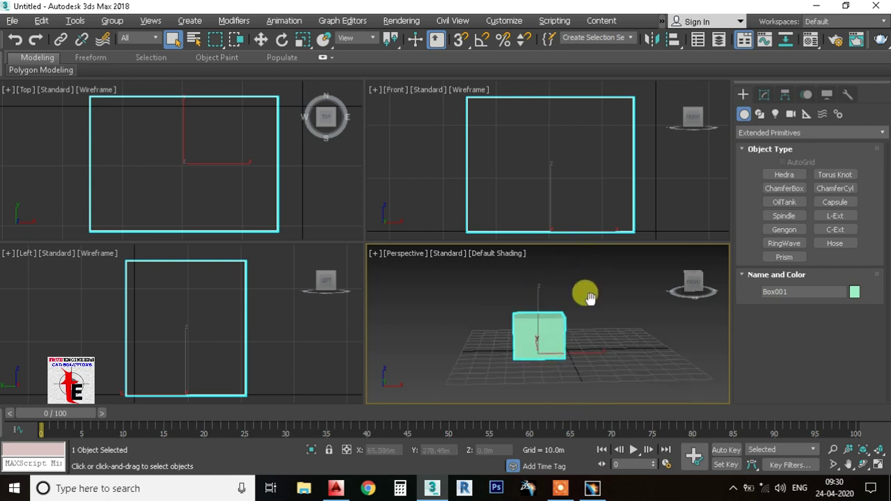
Zoom and pan the Perspective view, deselect the box, and show the File menu.
scroll(590, 304, "down", 3)
left_click_drag(541, 272, 647, 377)
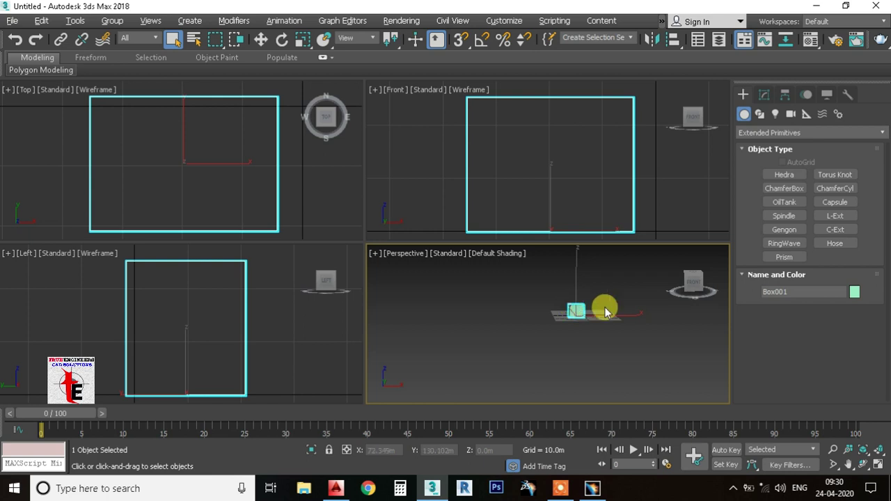
left_click_drag(549, 276, 618, 344)
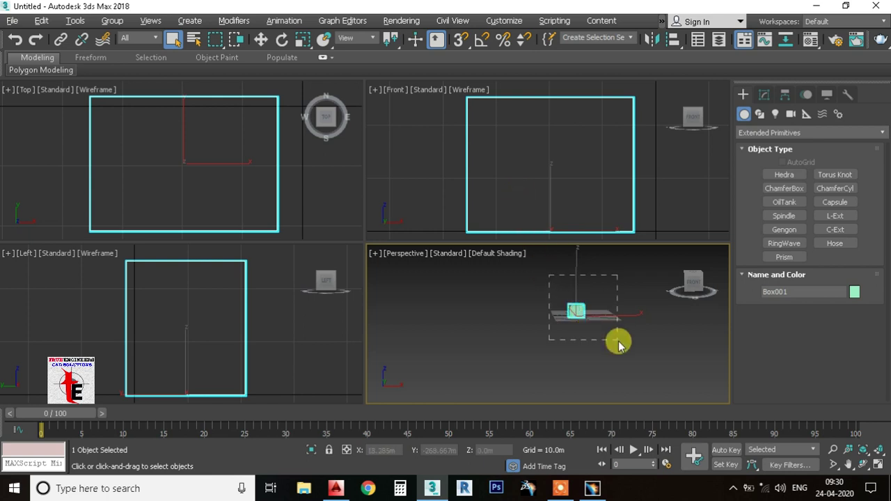
left_click(619, 343)
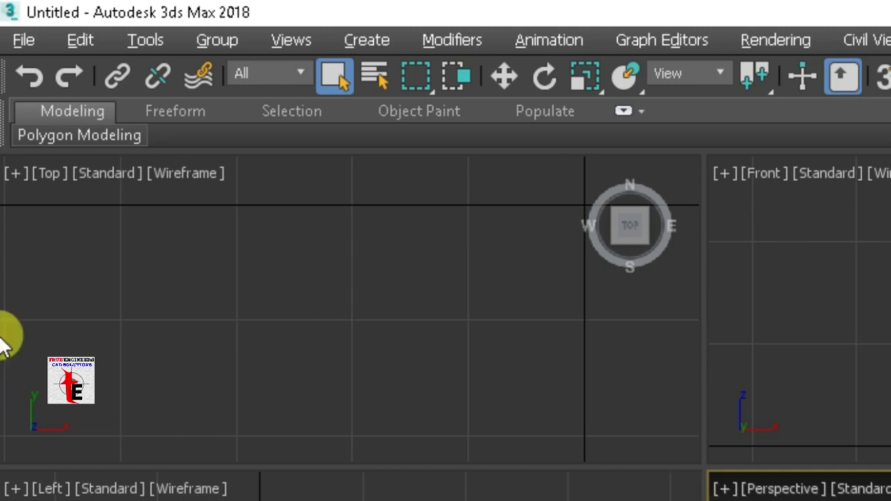
left_click(34, 42)
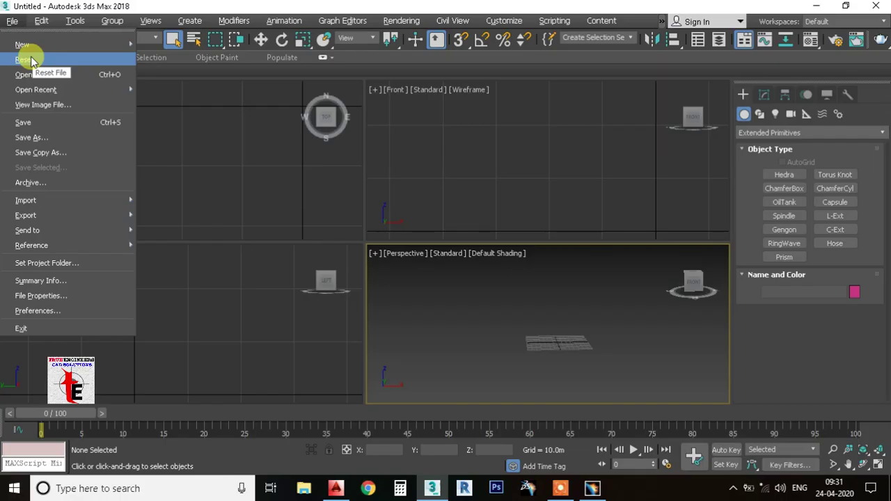
Reset the scene without saving and start a new Box from Standard Primitives.
left_click(32, 61)
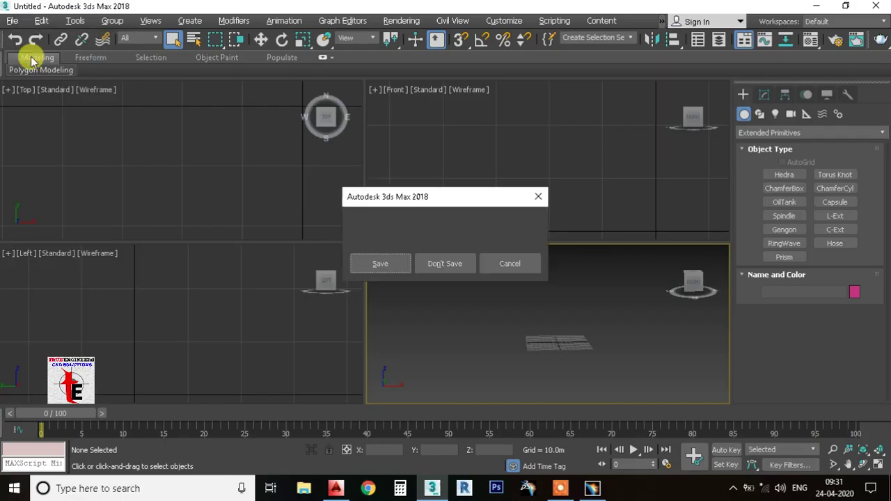
left_click(436, 264)
left_click(412, 264)
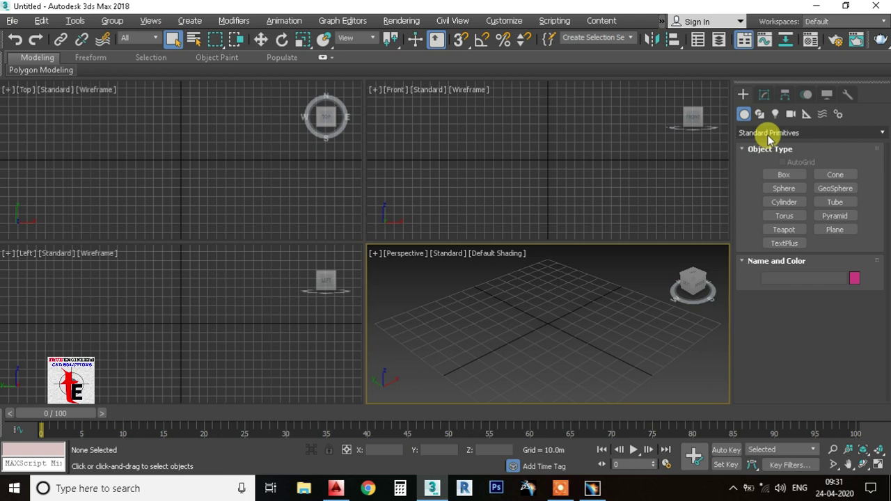
left_click(784, 176)
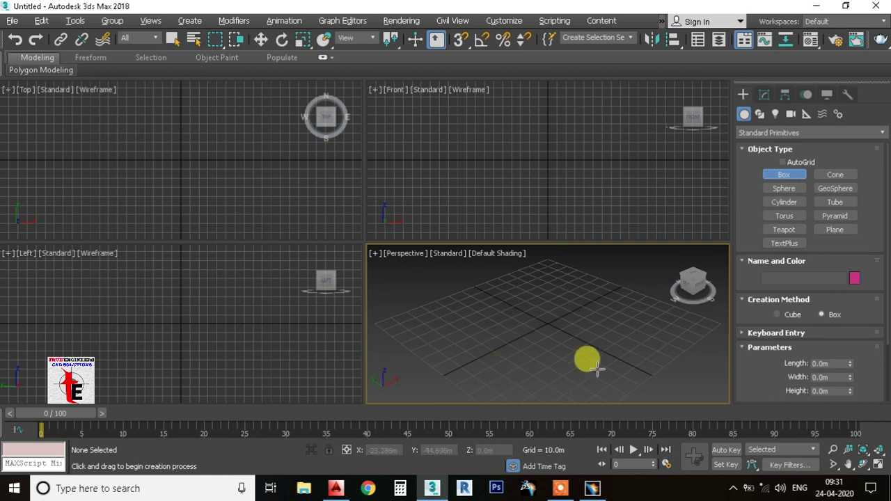
left_click_drag(519, 356, 532, 335)
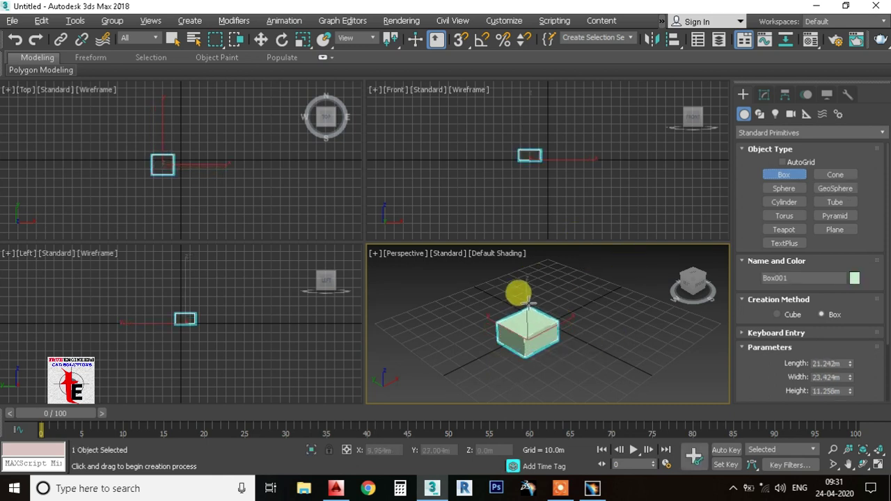
left_click(541, 258)
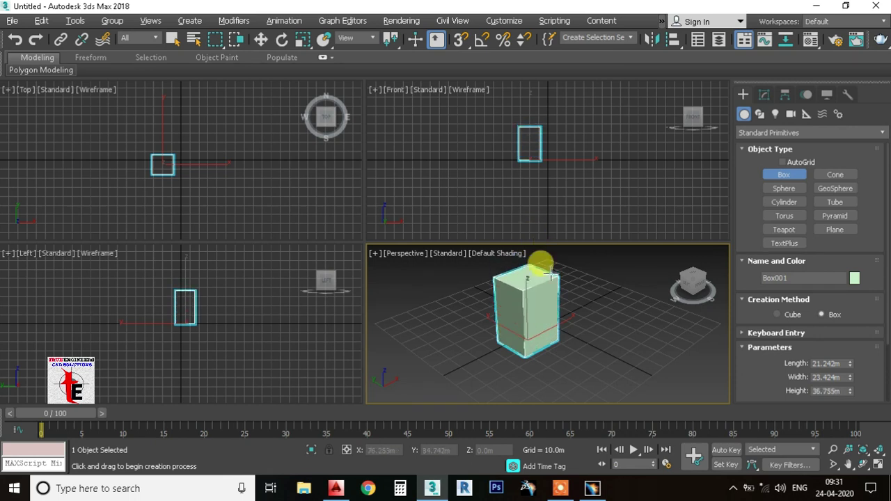
right_click(611, 334)
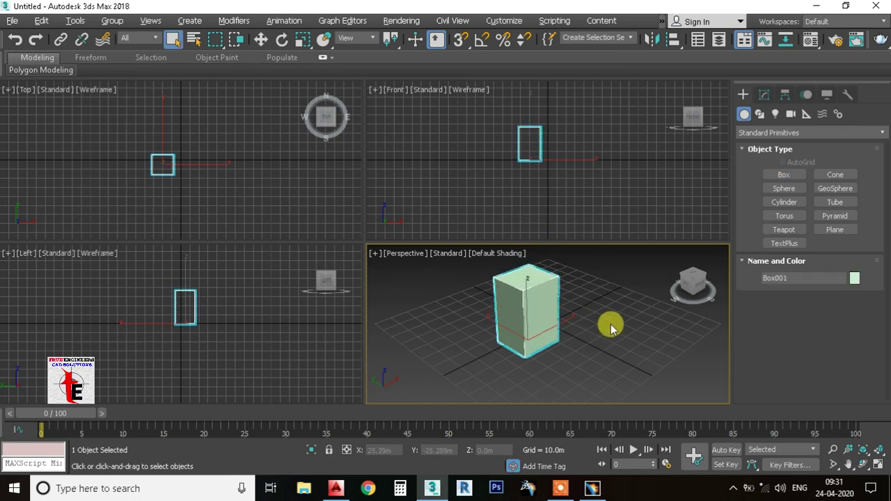
key("Delete")
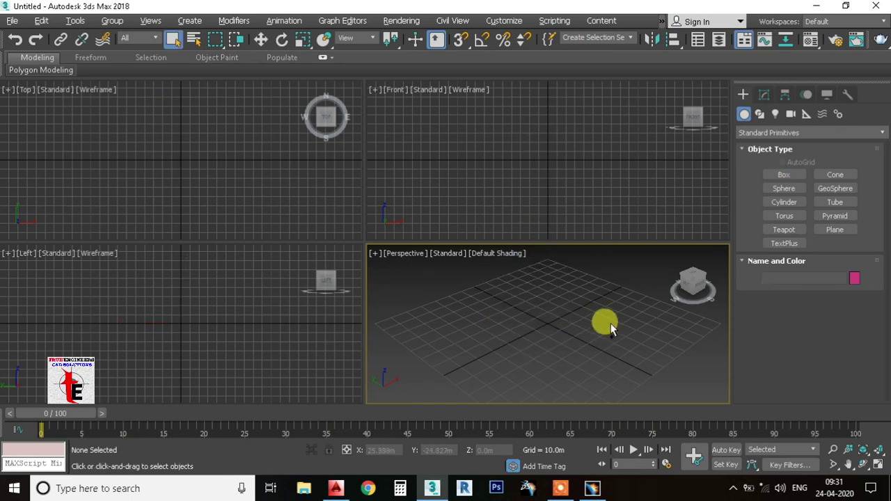
Draw a trial cube using the Cube creation method, then delete it.
left_click(779, 176)
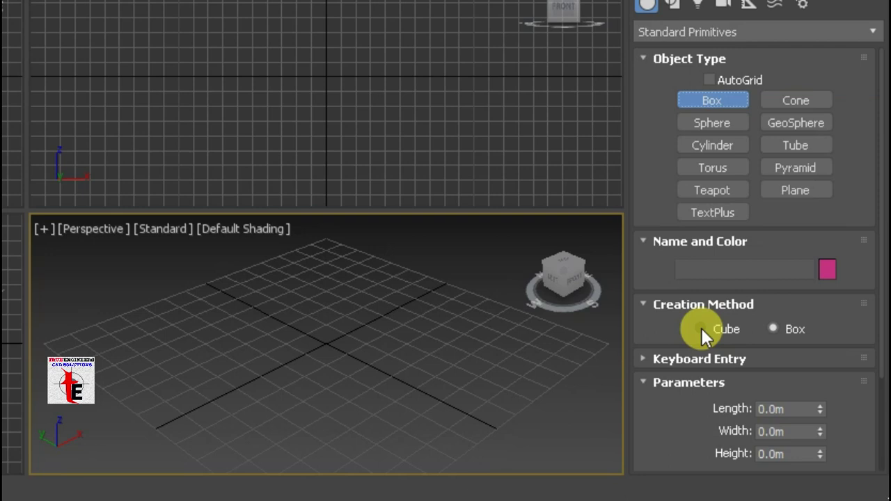
left_click(701, 329)
left_click_drag(417, 374, 452, 352)
right_click(754, 322)
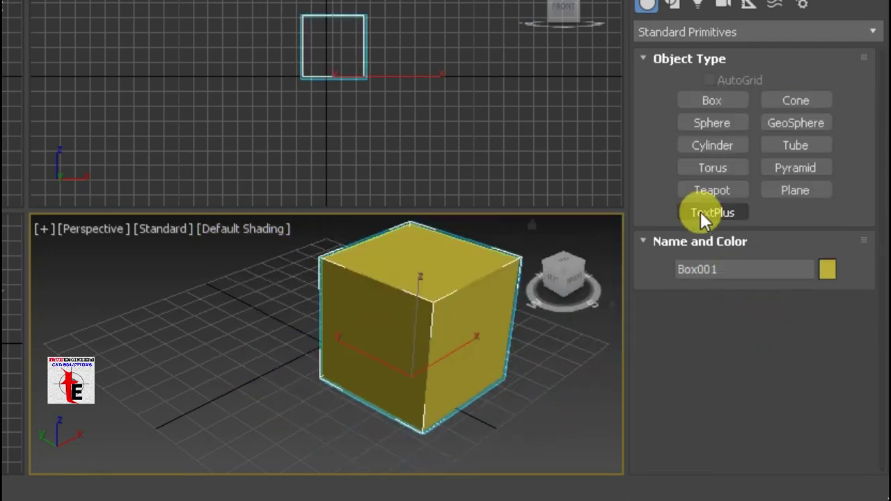
key("Delete")
Return to the Box tool with the Box creation method selected.
left_click(702, 102)
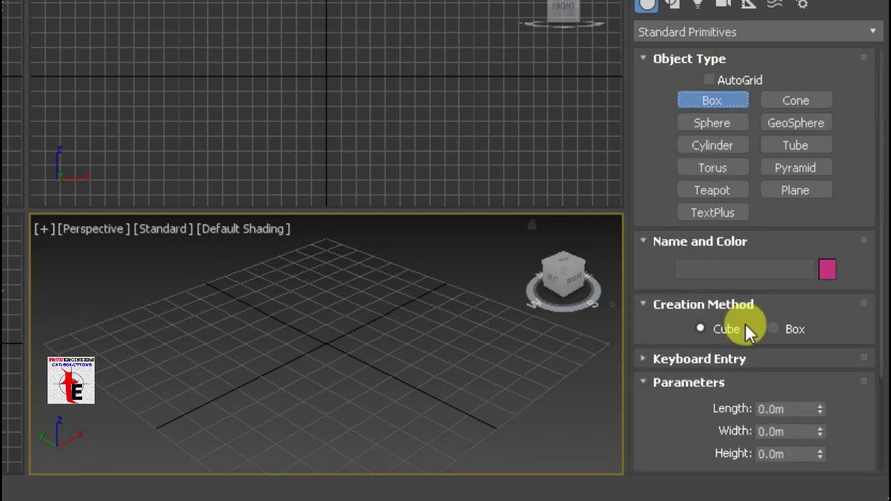
left_click(783, 329)
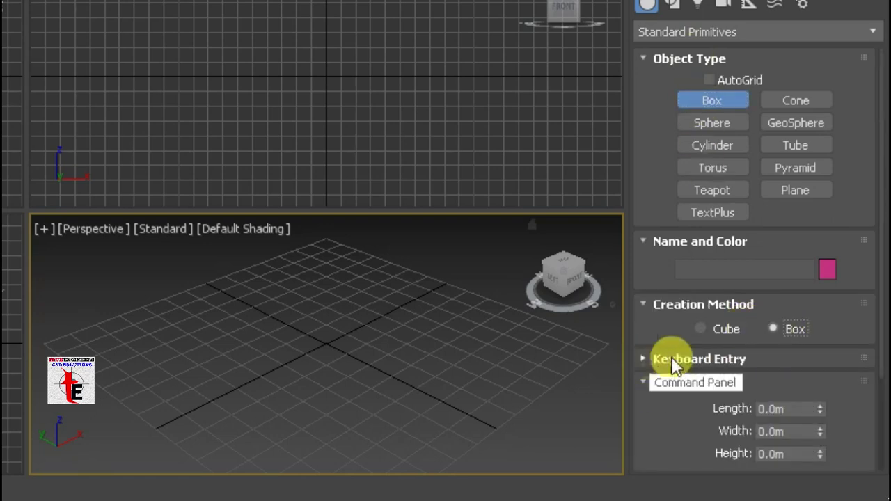
left_click_drag(878, 308, 878, 372)
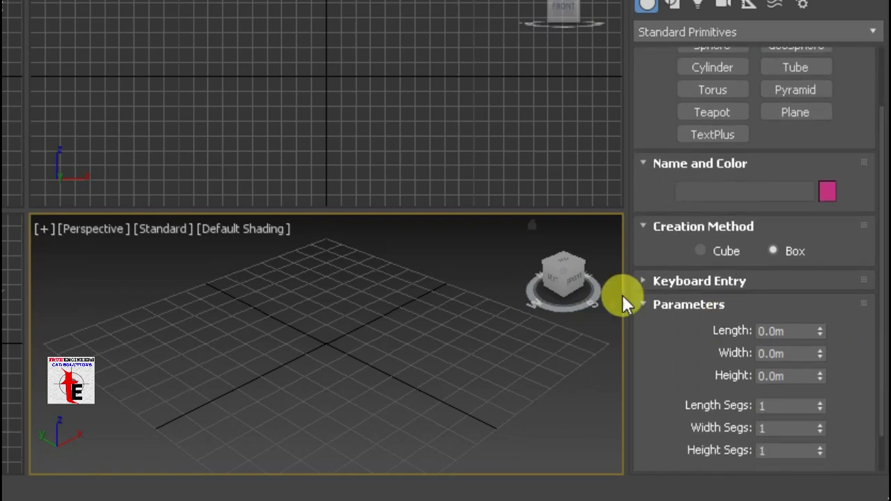
Expand Keyboard Entry, enter a box Length of 50, then open the Customize menu.
left_click(648, 278)
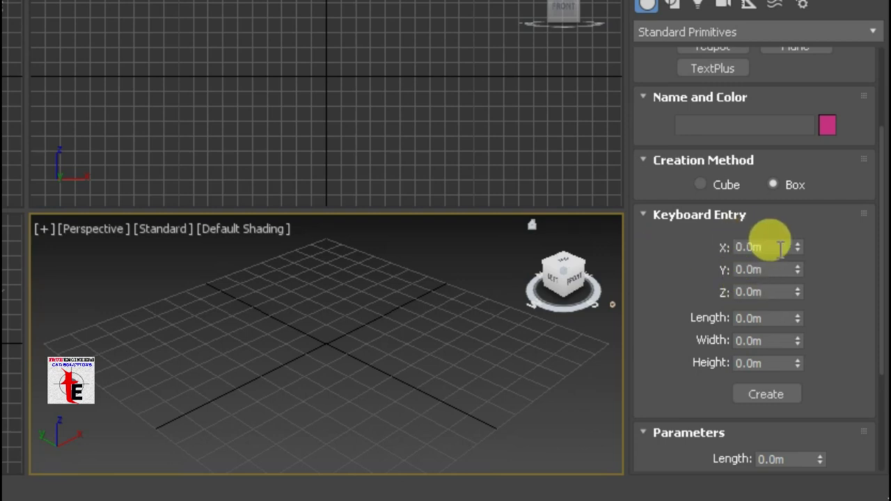
left_click(770, 318)
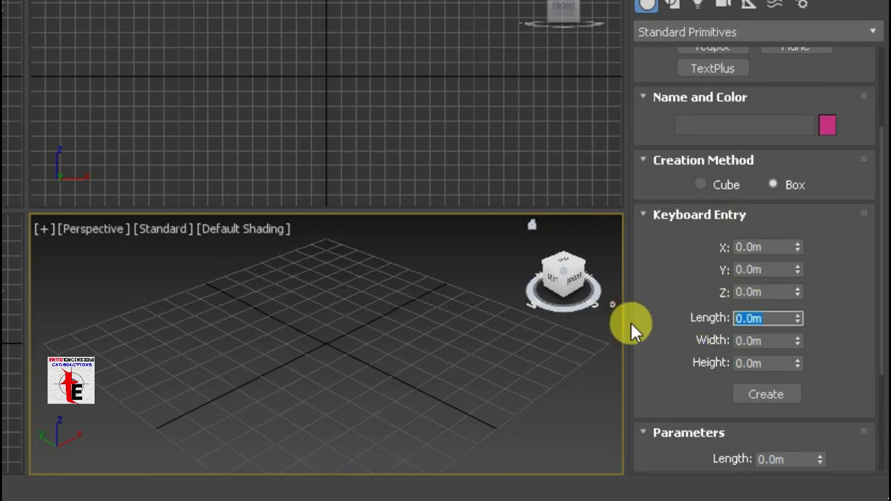
type("50")
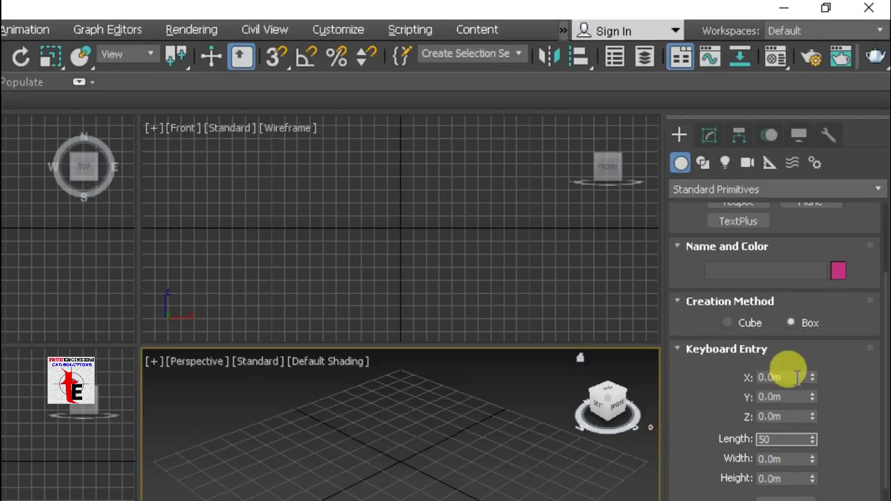
left_click(351, 29)
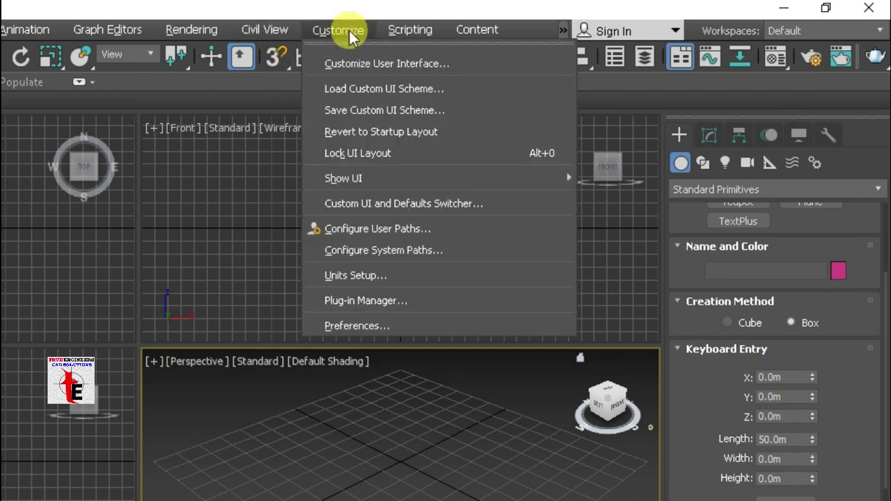
Keep Metric Meters as the display unit in Units Setup and confirm with OK.
left_click(368, 283)
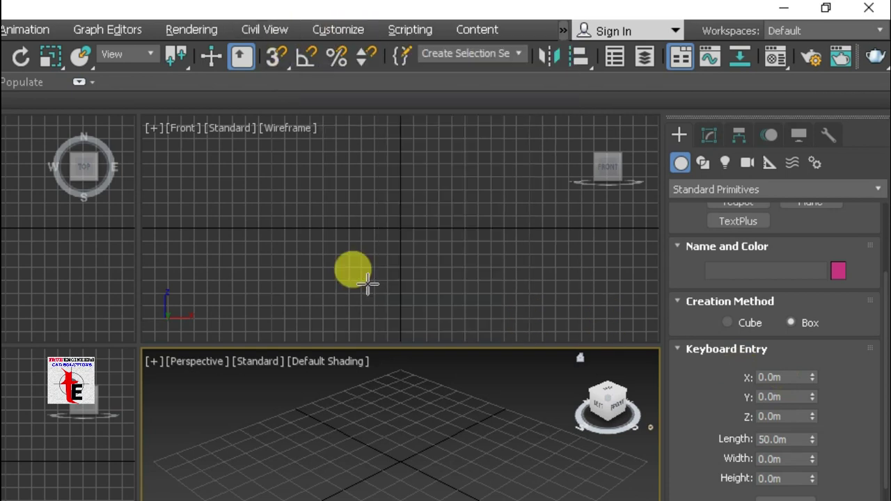
left_click(340, 31)
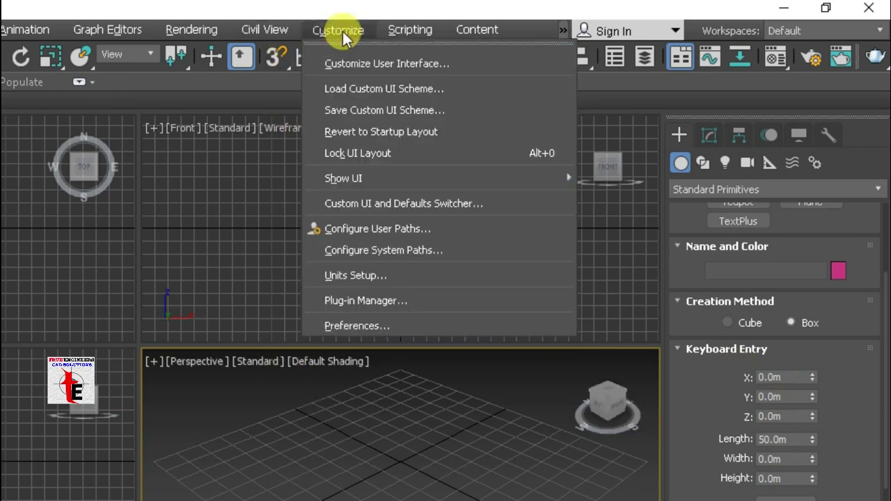
left_click(354, 276)
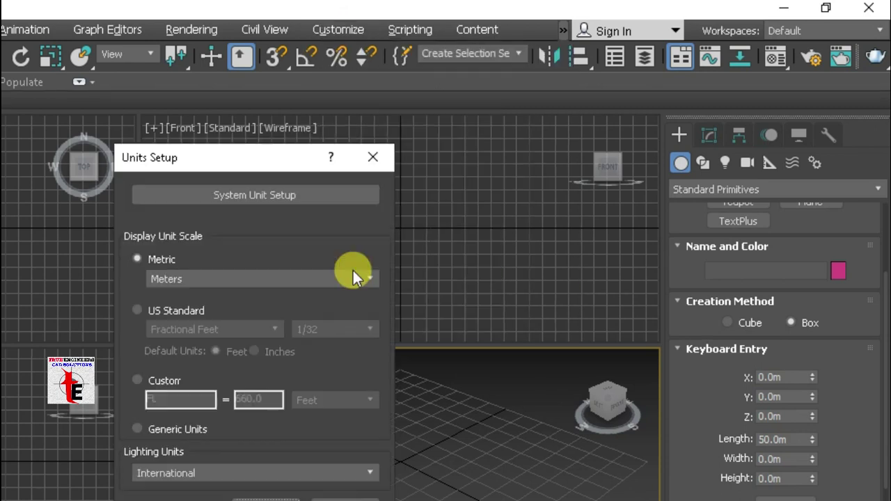
left_click(173, 281)
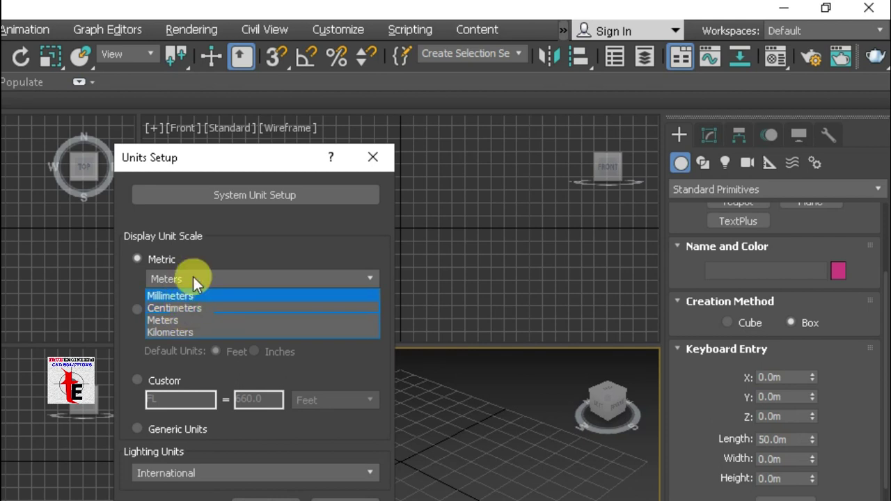
left_click(198, 275)
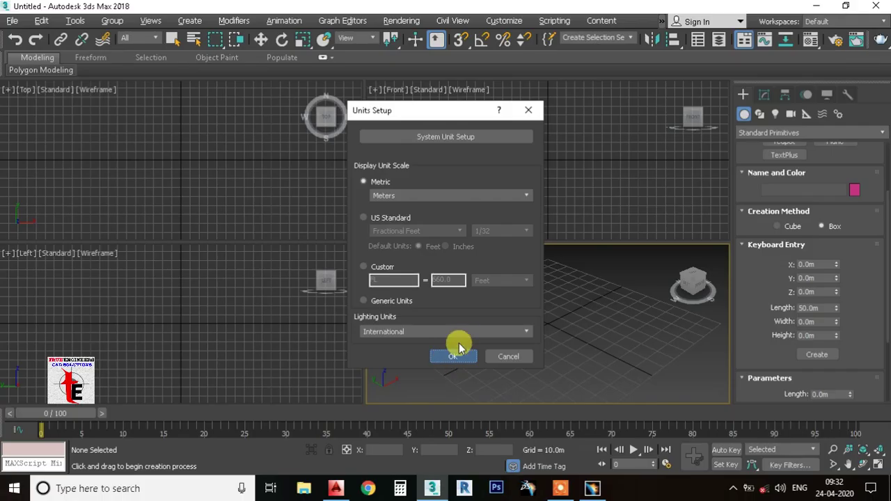
left_click(268, 499)
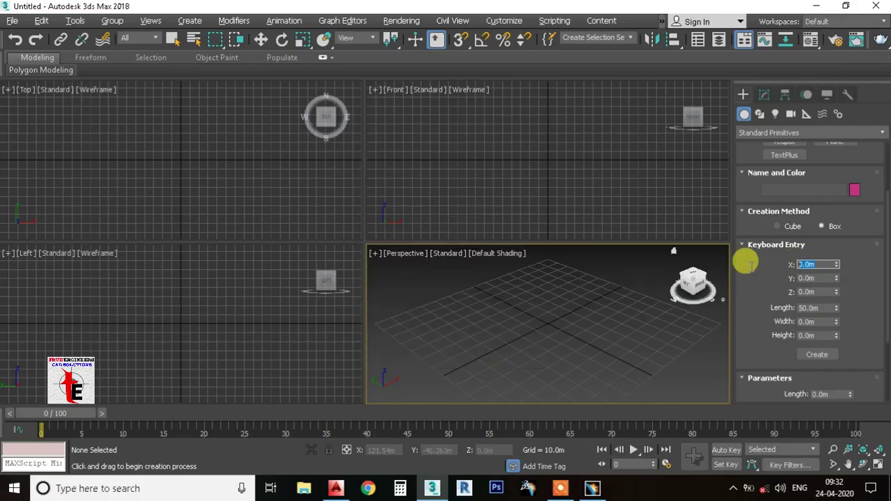
Create a 50 × 60 × 20 box at the origin by keyboard entry, then enter X -150.
double_click(813, 308)
key("Tab")
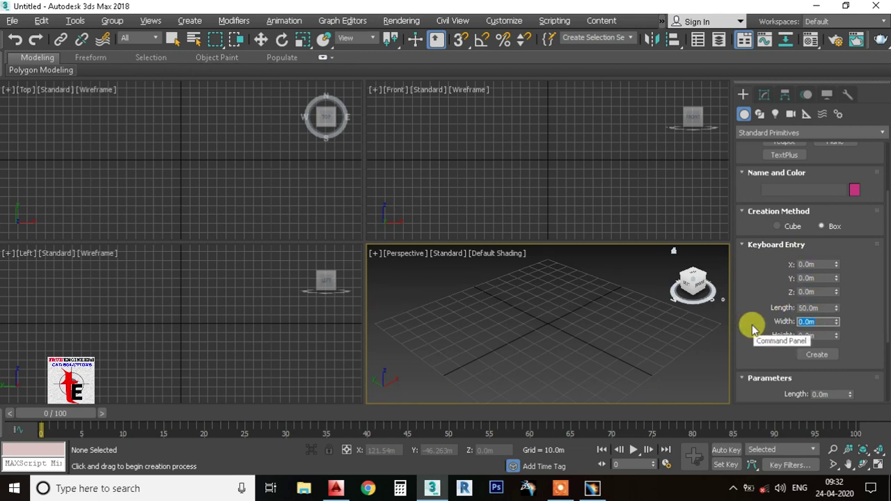
type("60")
double_click(812, 337)
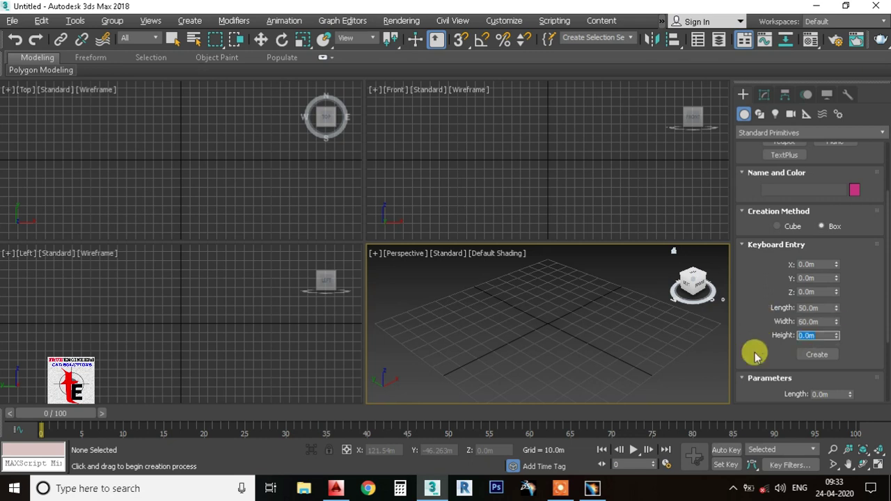
type("20")
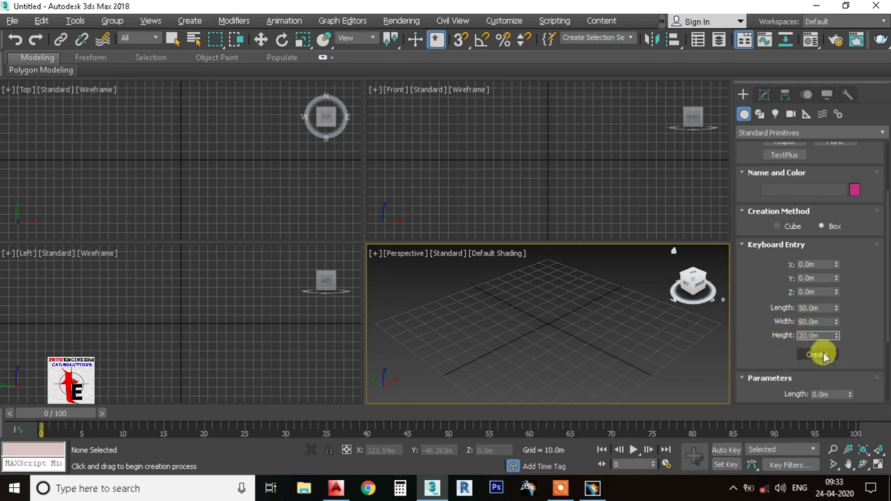
left_click(816, 354)
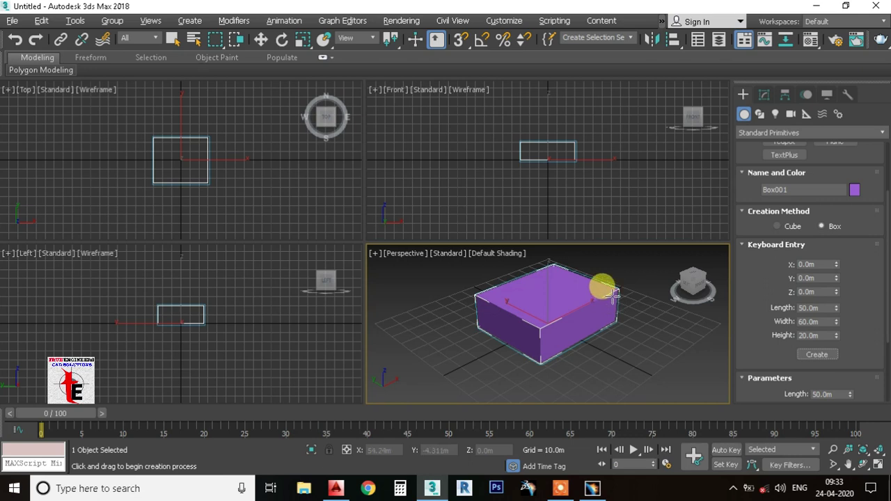
double_click(813, 264)
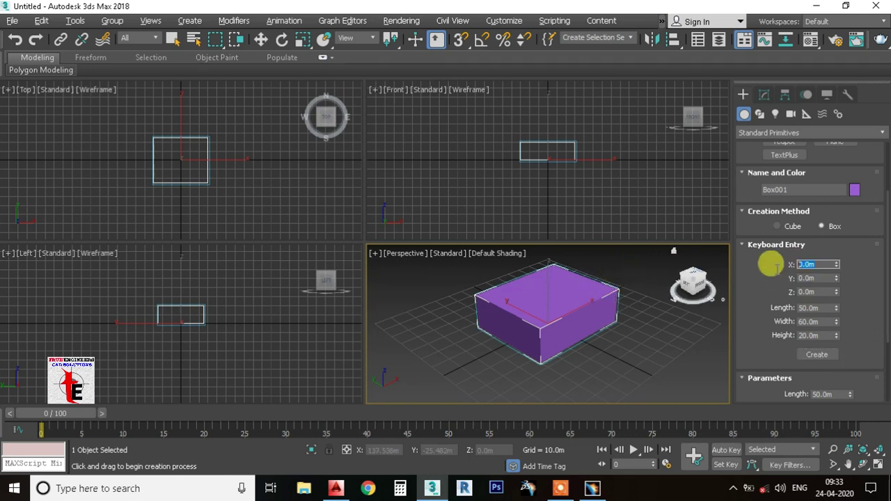
type("-150")
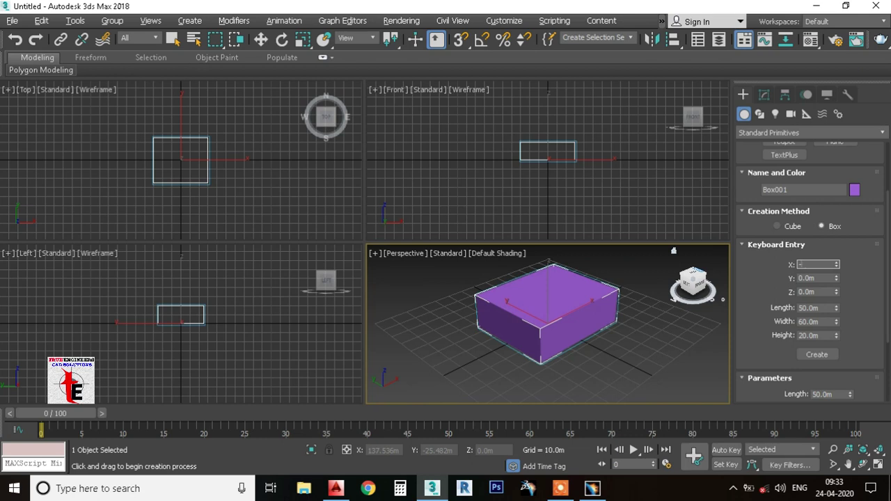
Create the second box at X -150 and reframe the views around both boxes.
left_click(816, 354)
middle_click_drag(540, 298, 548, 308)
scroll(548, 308, "down", 5)
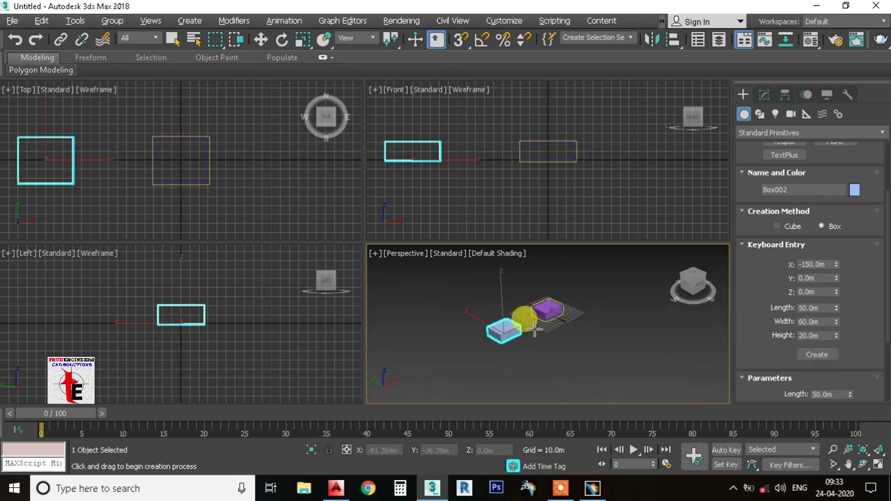
middle_click_drag(538, 151, 592, 160)
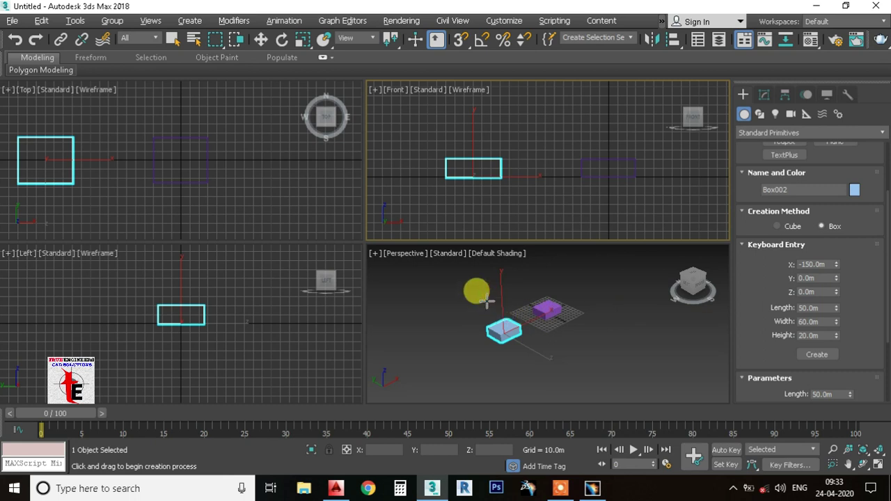
Cancel the stray box, delete both boxes and reactivate the Box tool.
left_click_drag(466, 275, 533, 318)
right_click(424, 274)
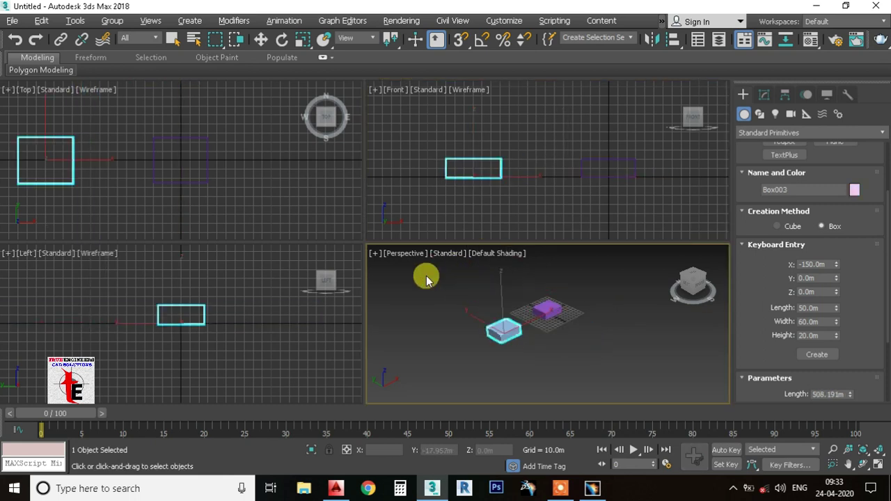
right_click(426, 276)
key("Delete")
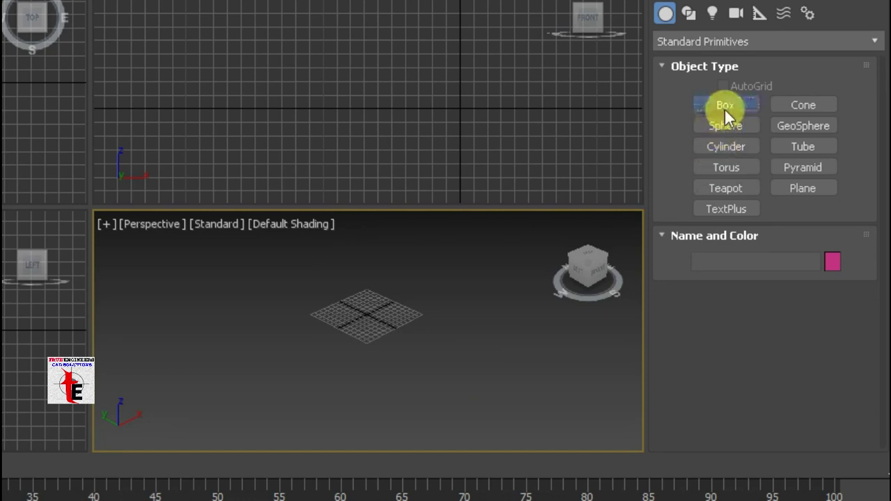
left_click(783, 177)
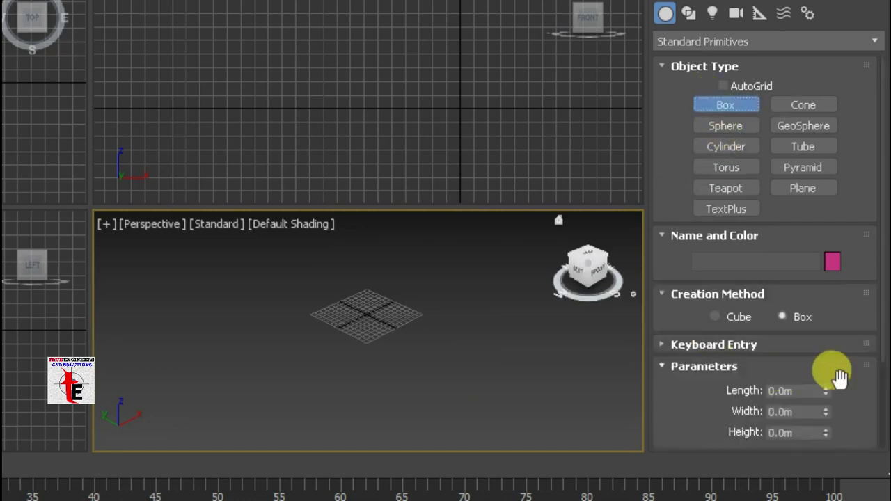
left_click_drag(880, 316, 876, 422)
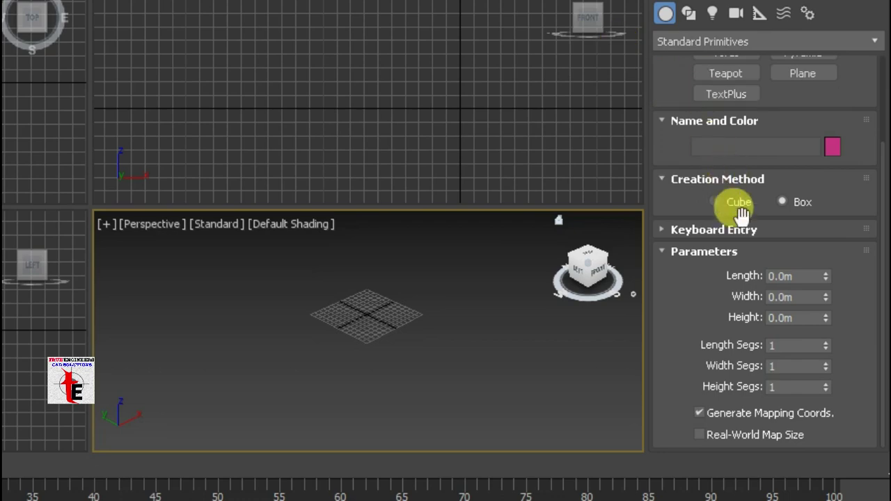
scroll(739, 209, "up", 3)
left_click(725, 71)
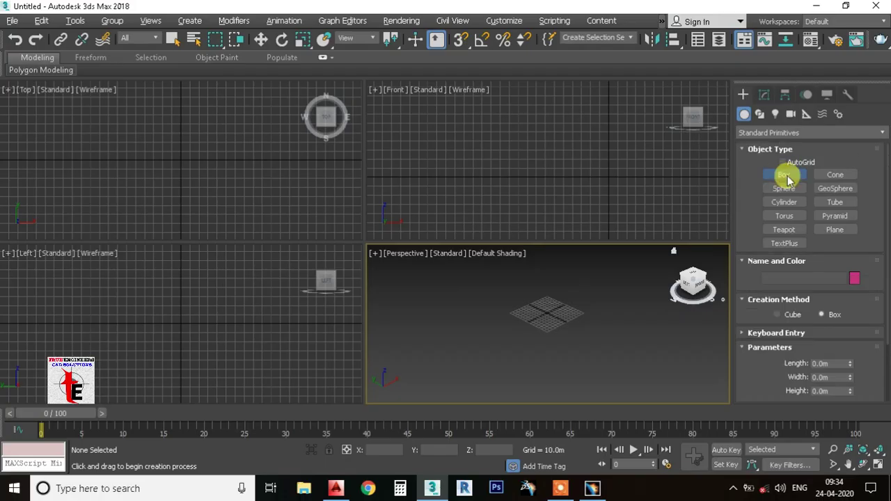
Drag out a pink box about 79 × 126 × 95 m on the grid.
left_click_drag(513, 324, 523, 292)
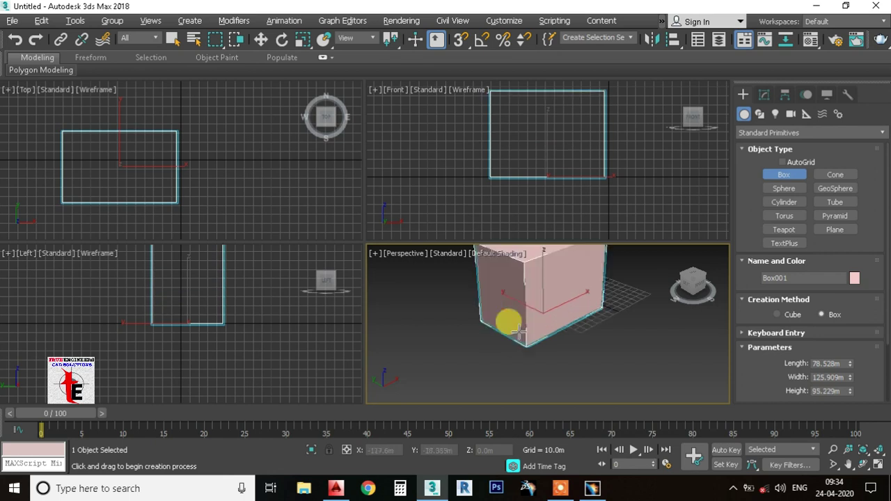
left_click(519, 333)
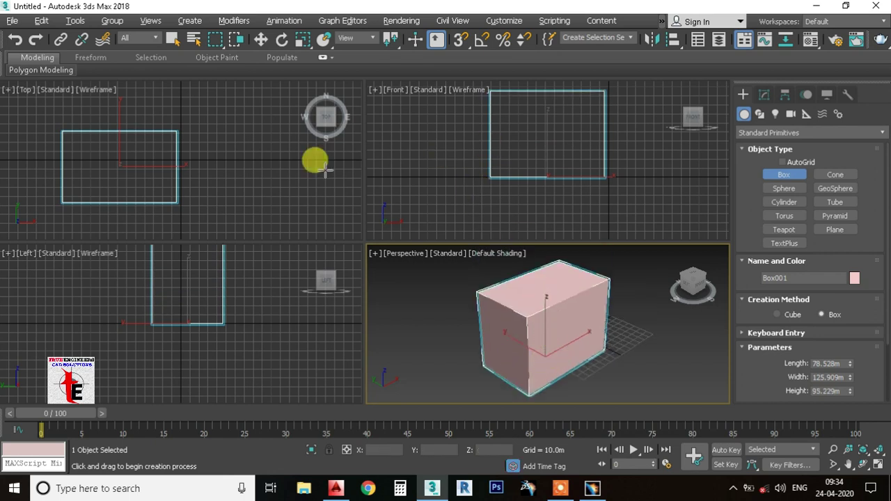
middle_click_drag(229, 188, 272, 192)
Hide the grid in the Top, Front and Left views and orbit the Perspective view.
middle_click(424, 179)
key("g")
middle_click(318, 171)
key("g")
middle_click(289, 277)
key("g")
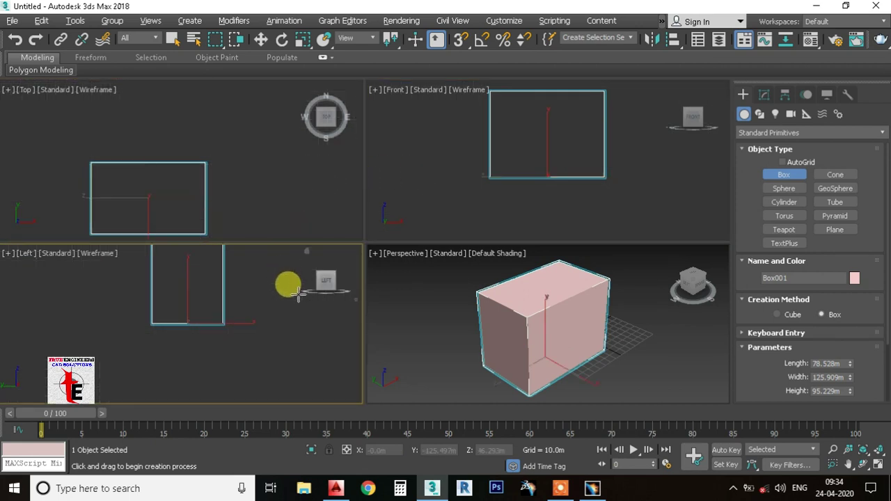
middle_click_drag(487, 312, 567, 313, "alt")
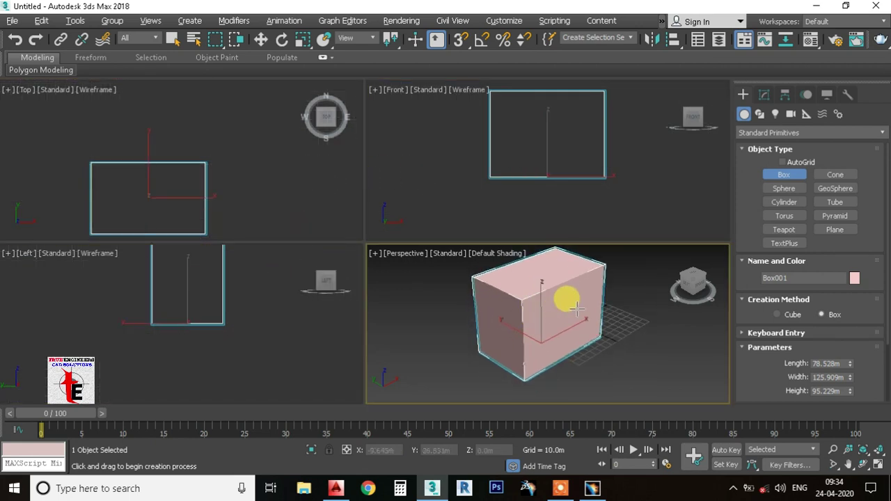
scroll(877, 351, "down", 3)
double_click(822, 333)
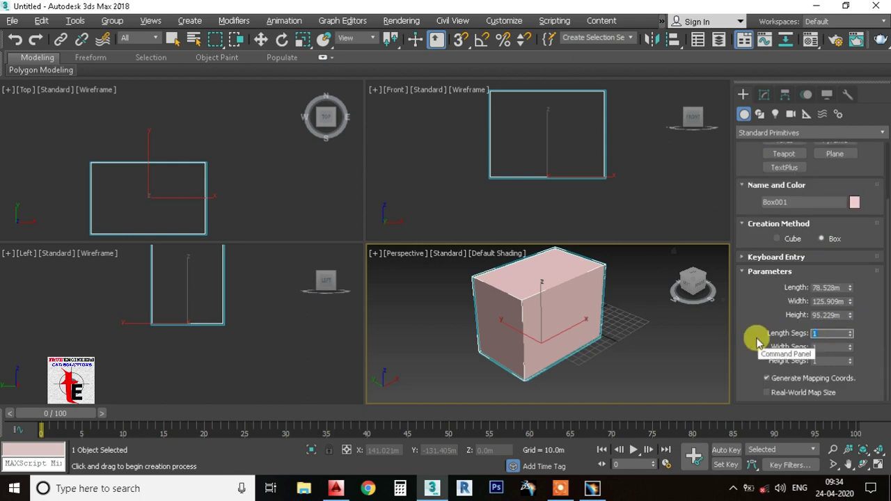
Give the box 5 length, width and height segments and turn on Edged Faces in Perspective.
key("Tab")
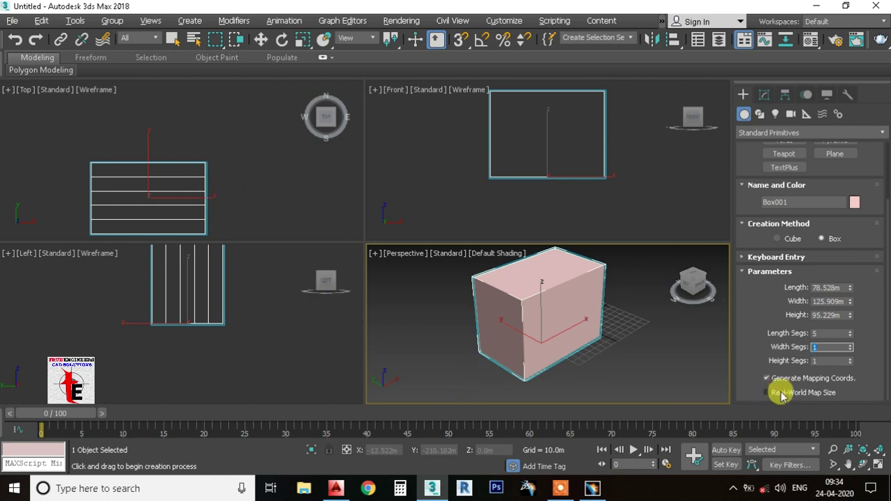
key("Tab")
type("5")
key("Tab")
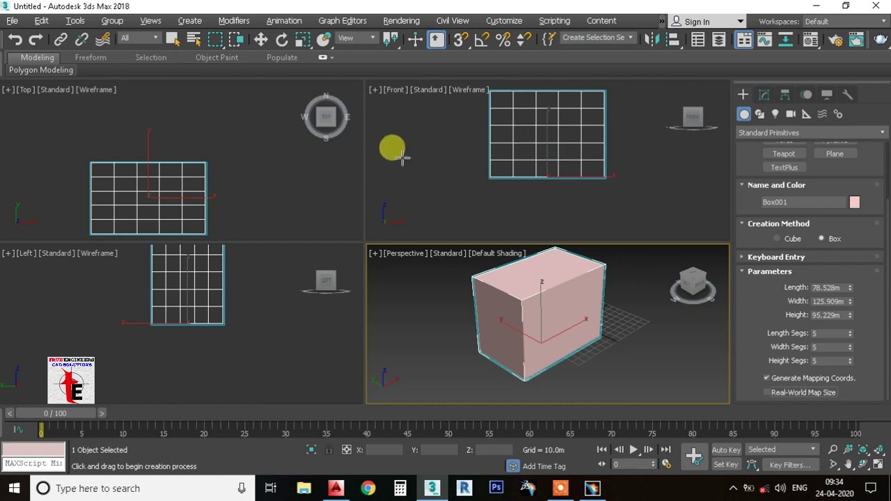
middle_click_drag(554, 281, 562, 292)
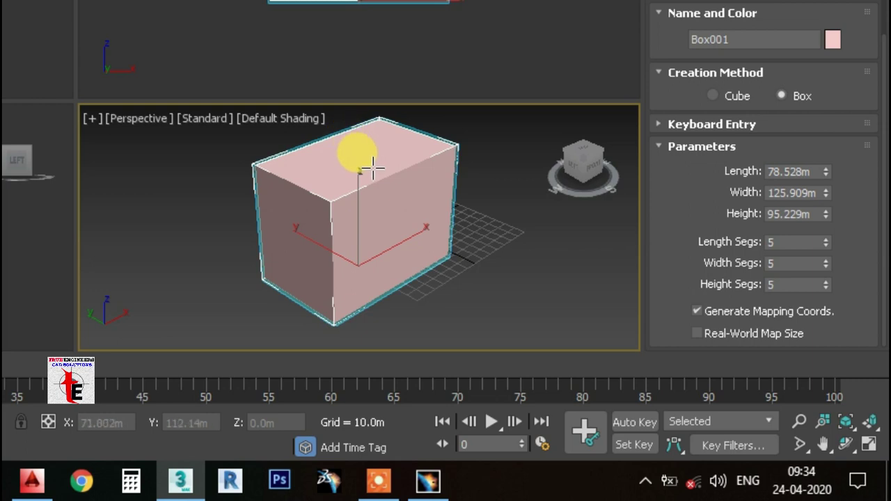
key("F4")
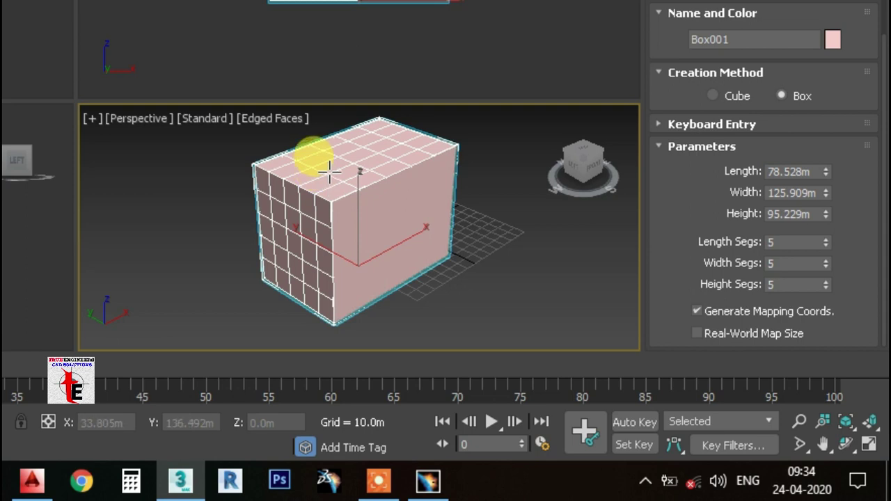
Return Perspective to plain shading without edges and browse the viewport shading menus.
key("F3")
key("F3")
key("F4")
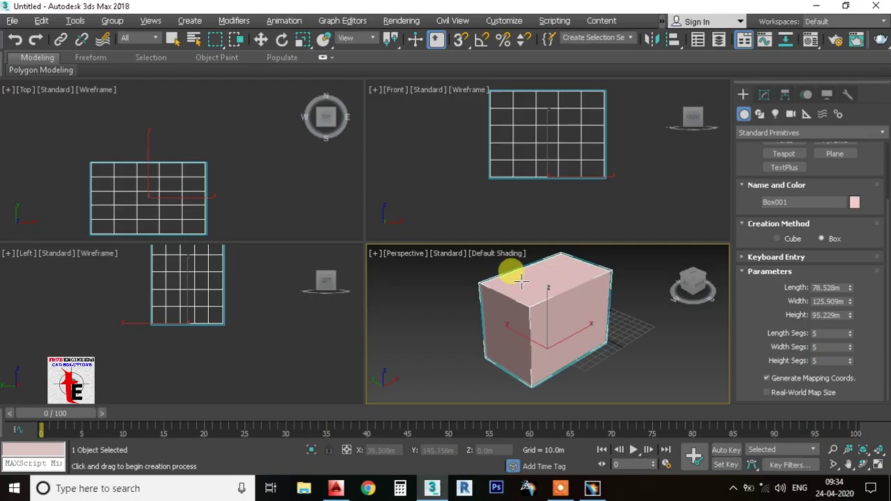
left_click(495, 254)
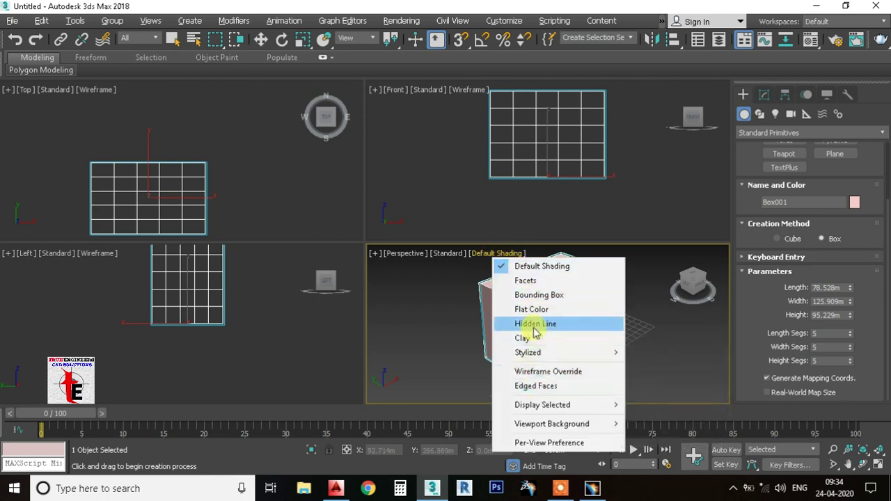
left_click(451, 254)
mouse_move(454, 327)
left_click(467, 90)
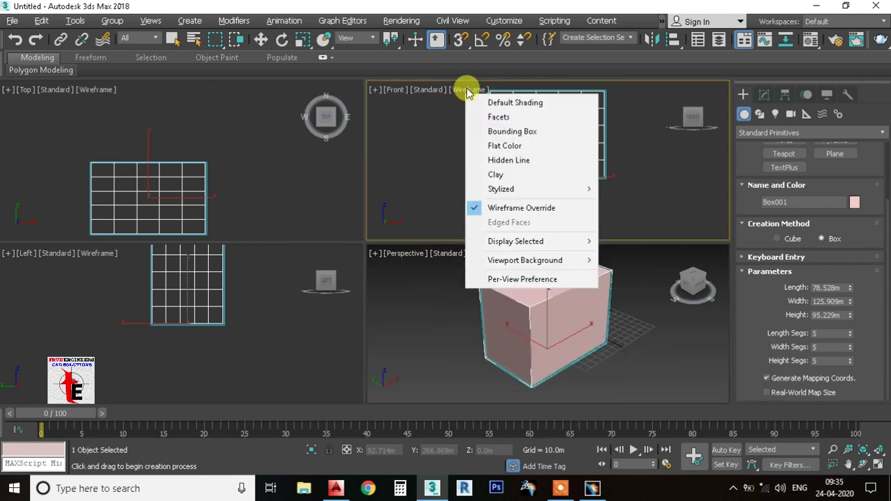
left_click(434, 179)
left_click(542, 289)
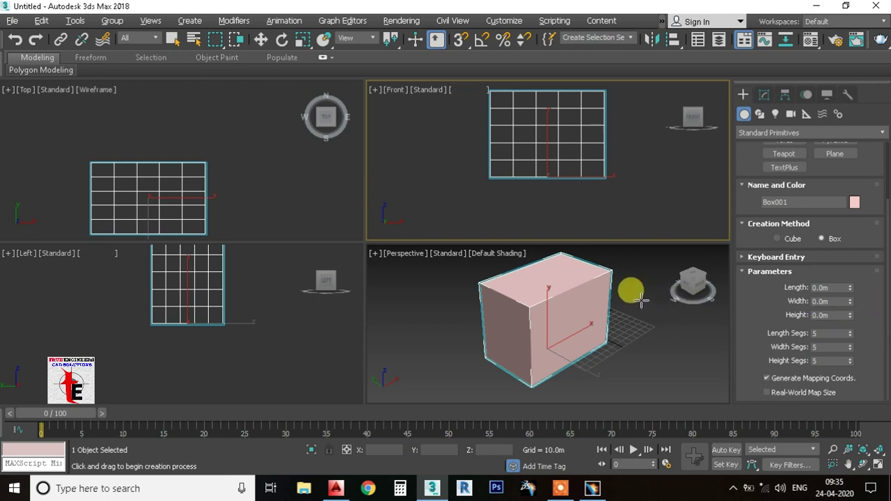
Exit box creation and select the segmented box with a selection window.
right_click(640, 299)
scroll(636, 302, "up", 2)
scroll(637, 303, "down", 5)
left_click_drag(539, 275, 658, 376)
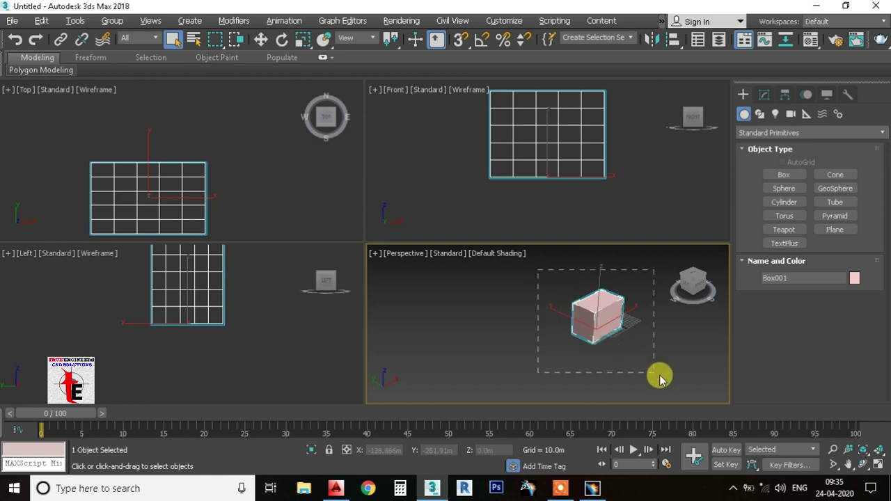
Delete the box, maximise Perspective with Alt+W, and restart box creation.
key("Delete")
left_click(788, 176)
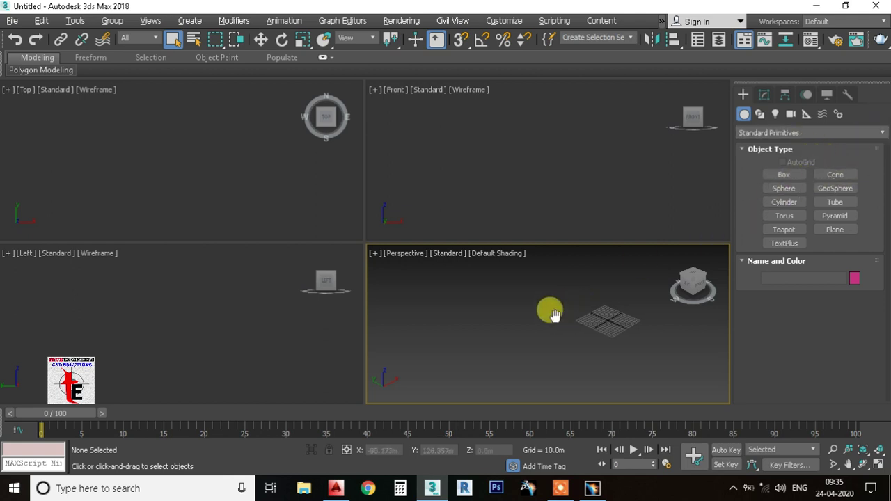
key("alt+w")
middle_click_drag(392, 259, 313, 327)
left_click(771, 176)
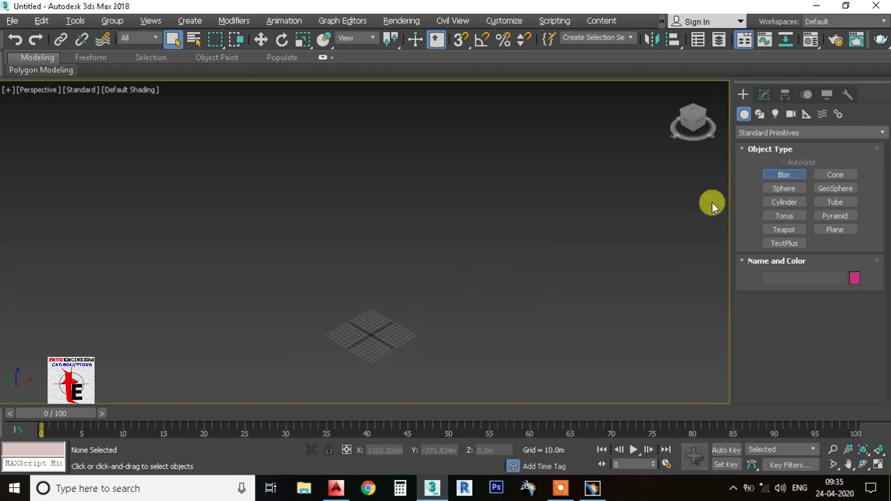
Draw a tall box and a cone beside it in the maximised Perspective view.
left_click_drag(338, 324, 350, 332)
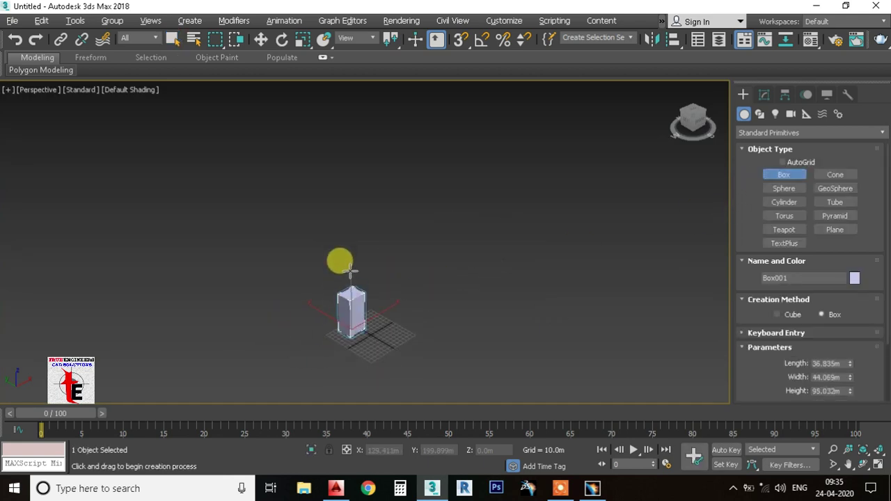
left_click(338, 256)
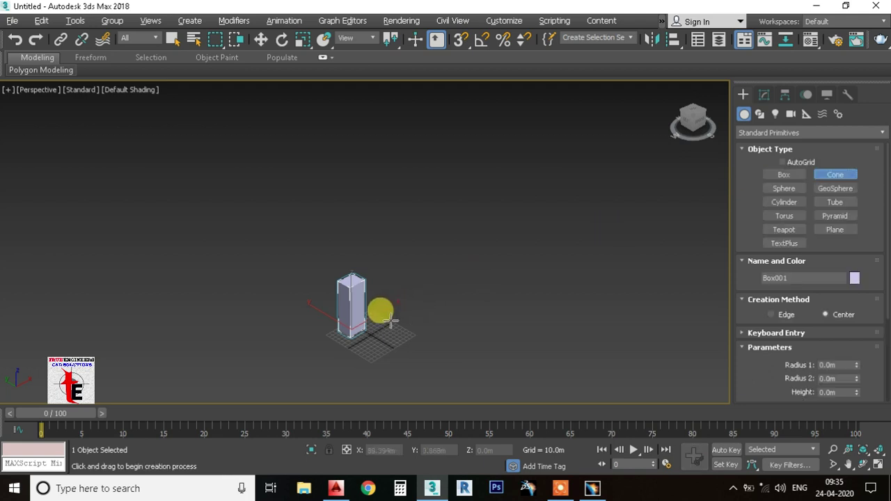
left_click_drag(414, 319, 407, 300)
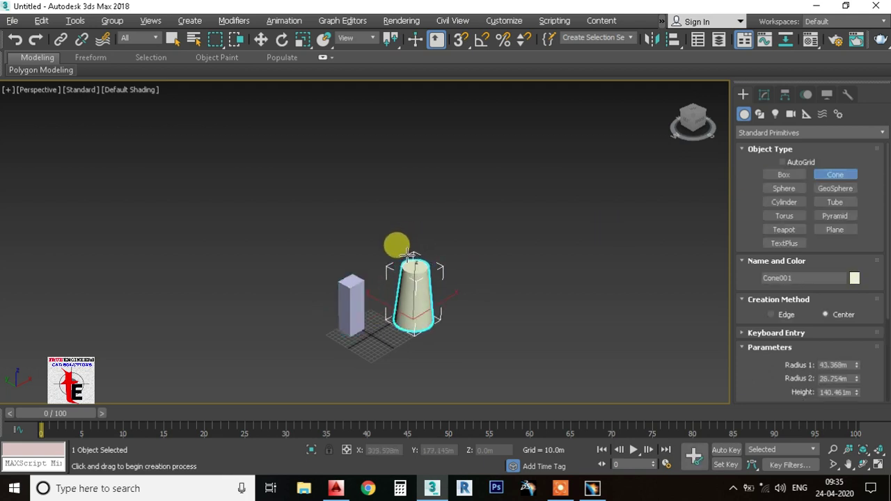
left_click(392, 248)
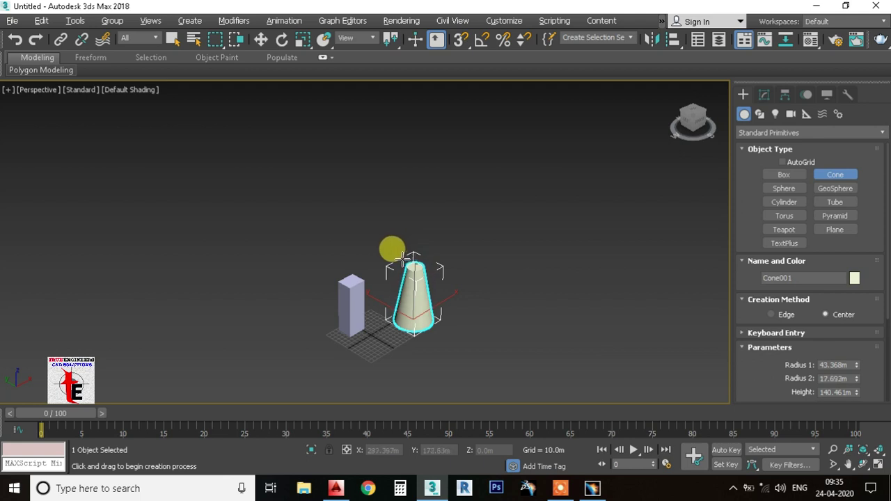
Add a sphere and a geosphere to the right of the cone.
left_click(773, 195)
left_click_drag(497, 290, 508, 273)
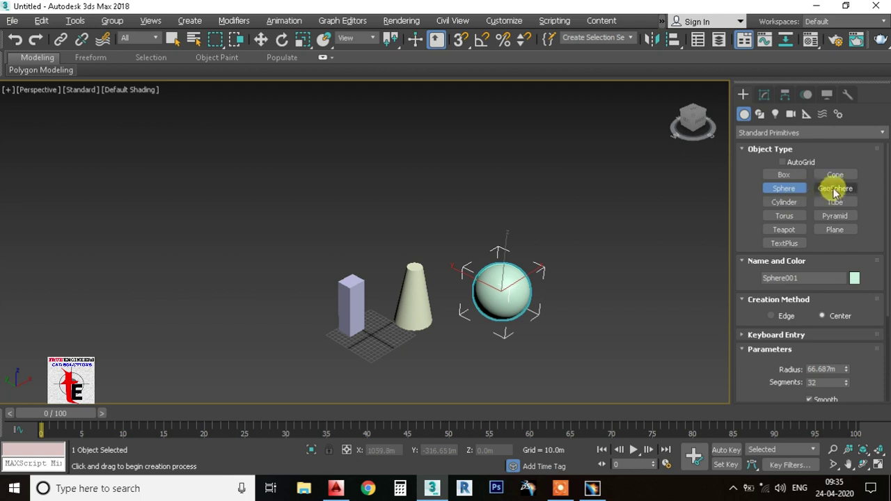
mouse_move(590, 285)
left_mouse_down()
mouse_move(588, 260)
mouse_move(597, 271)
left_mouse_up()
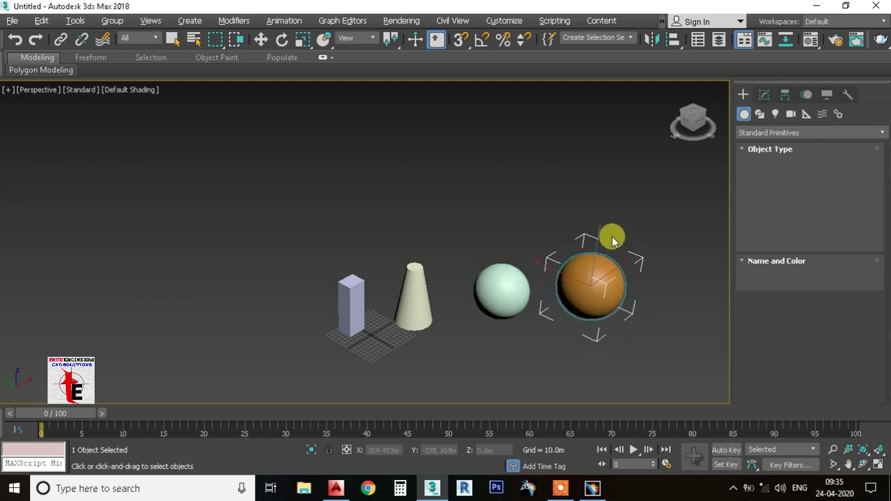
right_click(615, 241)
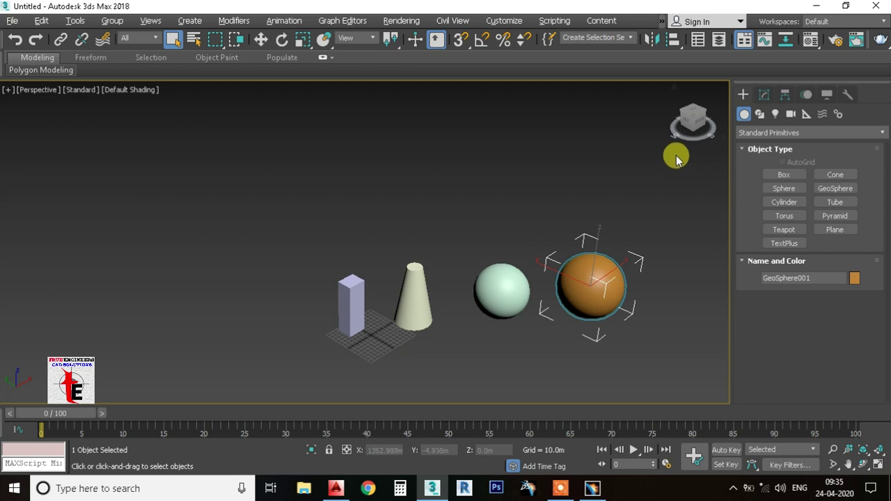
Toggle Edged Faces on and off while reframing the view around all four objects.
key("F4")
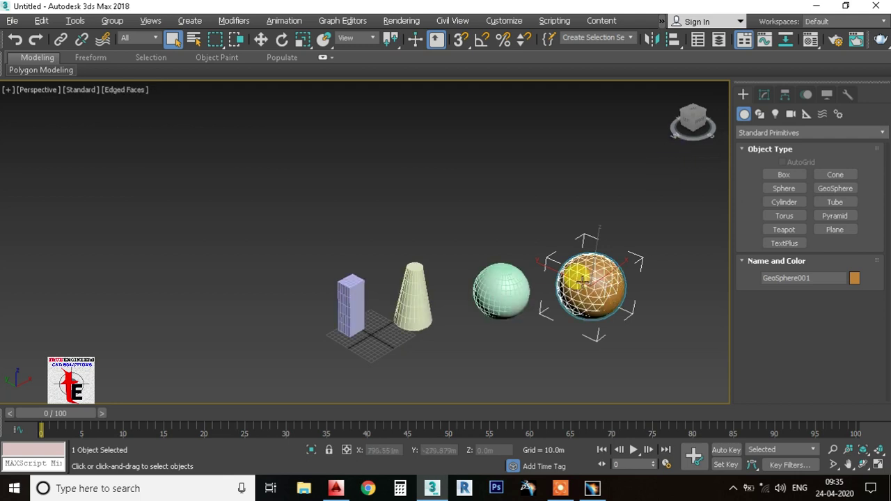
scroll(498, 295, "up", 5)
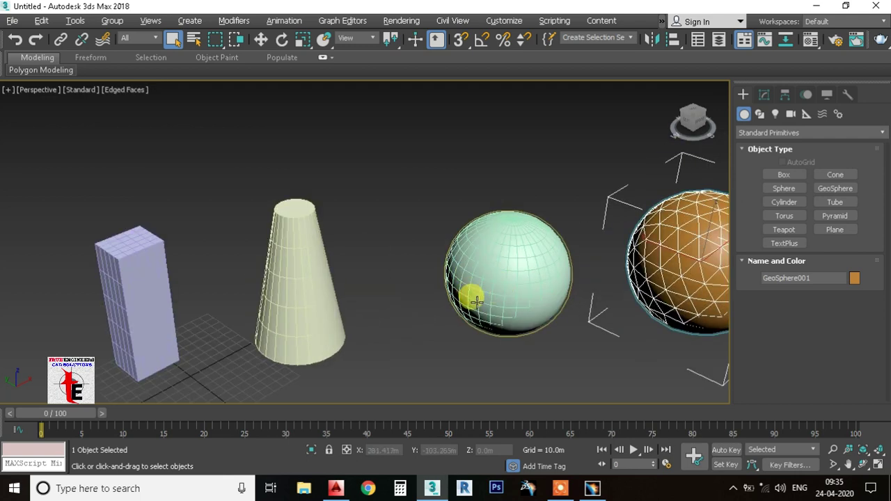
scroll(474, 295, "up", 3)
scroll(417, 296, "down", 6)
middle_click_drag(371, 302, 529, 271, "alt")
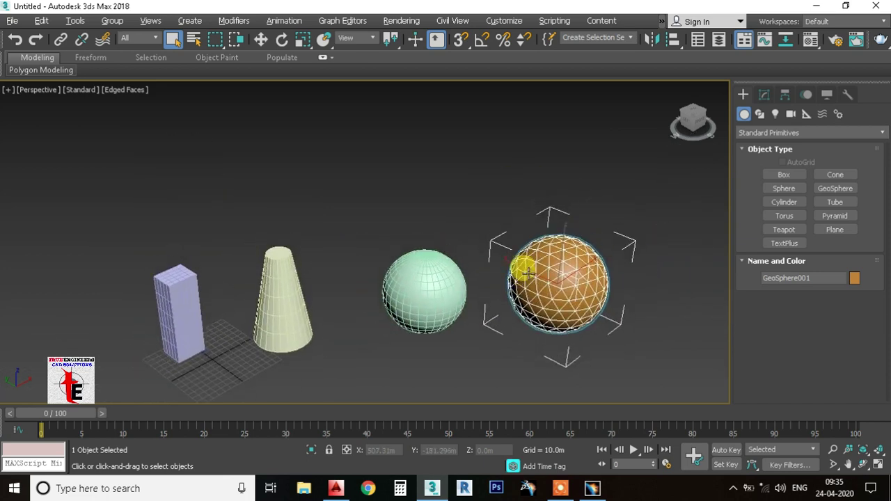
key("F4")
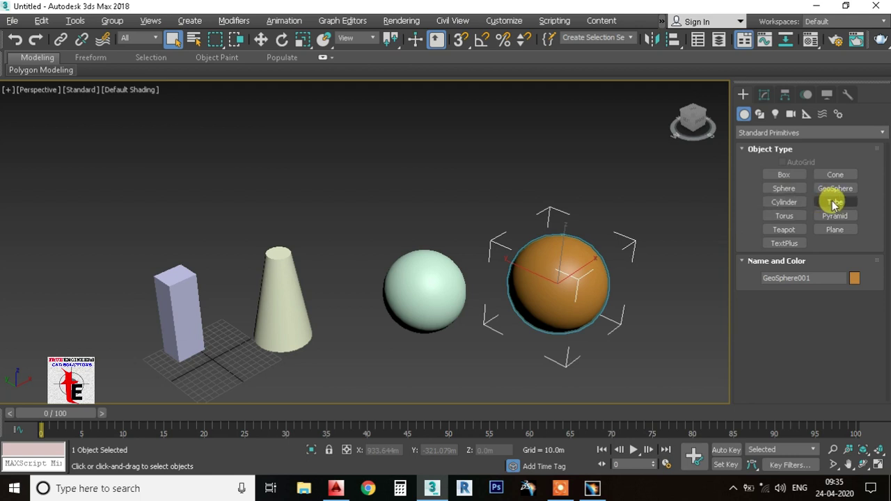
left_click(788, 203)
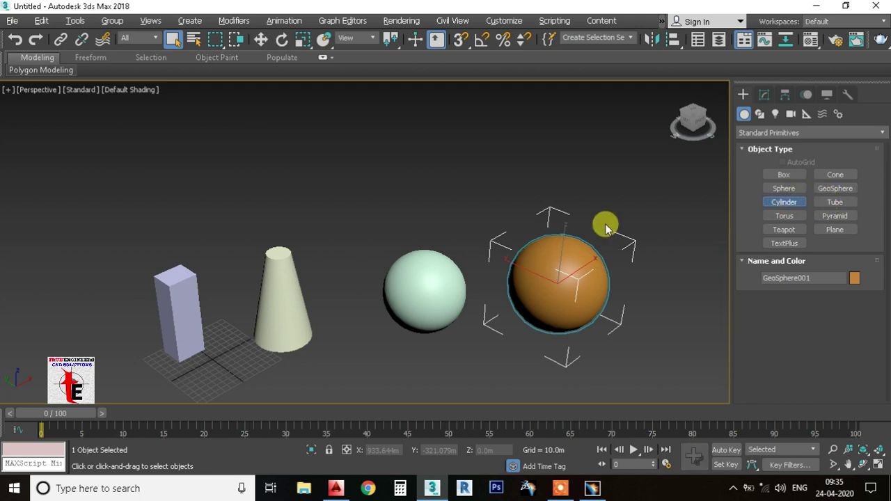
Draw a cylinder behind the cone and a 186.29m-tall tube behind the geosphere.
mouse_move(350, 249)
left_mouse_down()
mouse_move(340, 240)
mouse_move(353, 240)
left_mouse_up()
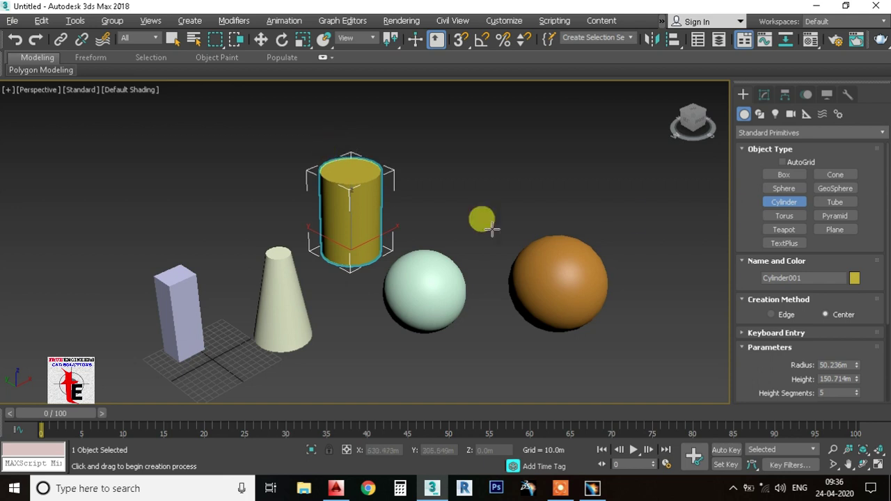
left_click_drag(507, 224, 497, 199)
left_click(507, 197)
left_click(502, 103)
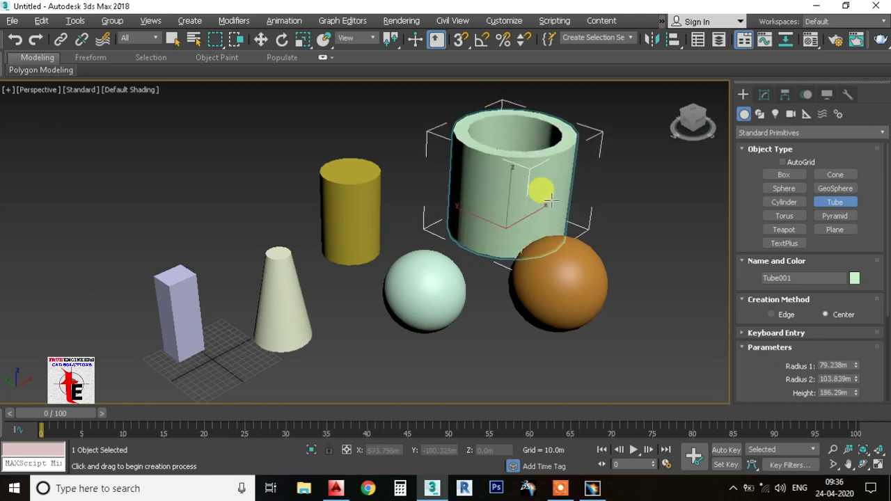
Add a torus left of the cylinder and a 157.518m-tall pyramid right of the geosphere.
left_click(792, 221)
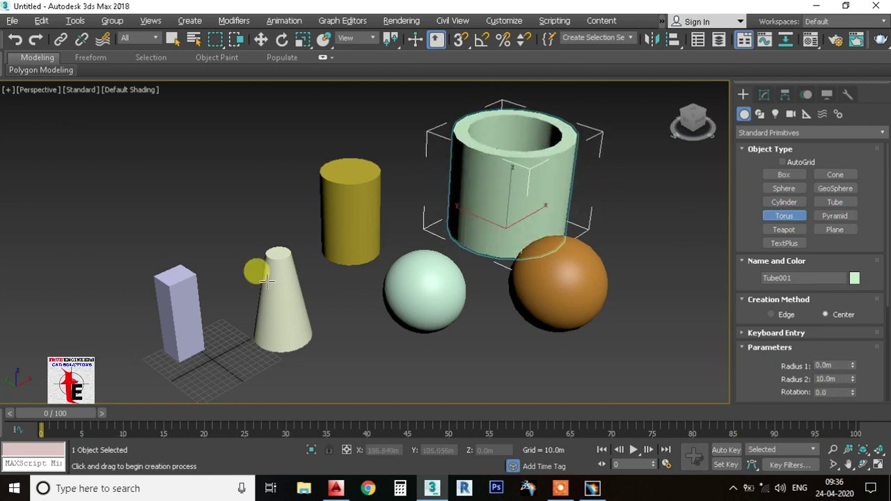
left_click_drag(176, 206, 188, 192)
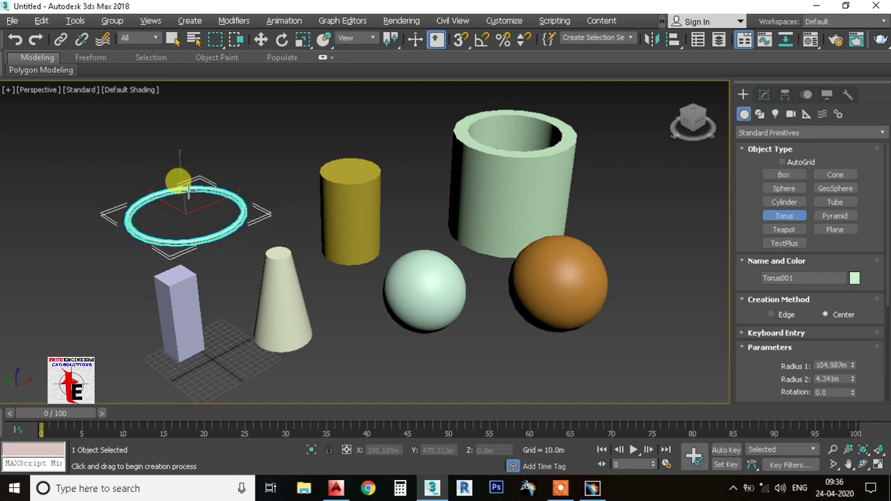
left_click(207, 197)
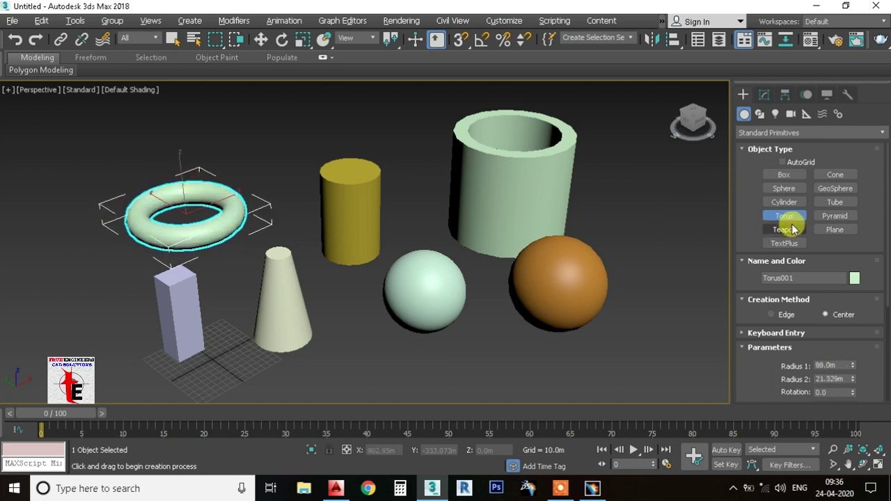
left_click(835, 215)
mouse_move(626, 334)
left_mouse_down()
mouse_move(635, 348)
mouse_move(633, 328)
left_mouse_up()
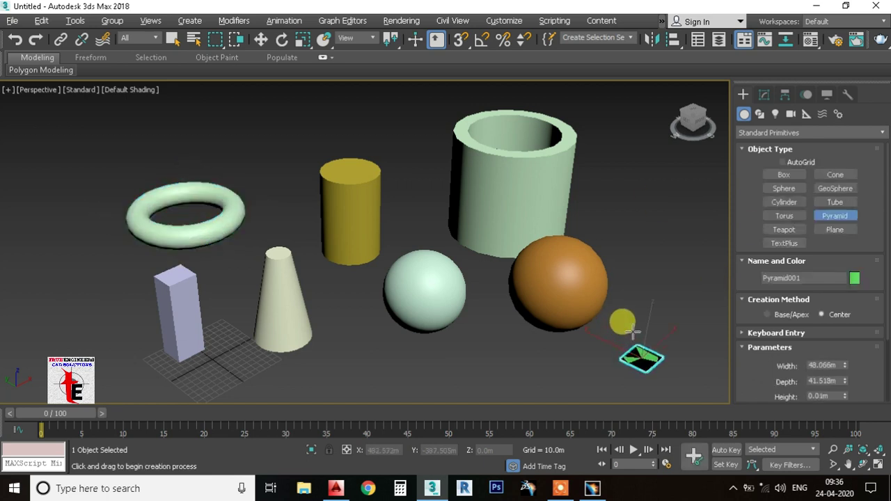
left_click(785, 232)
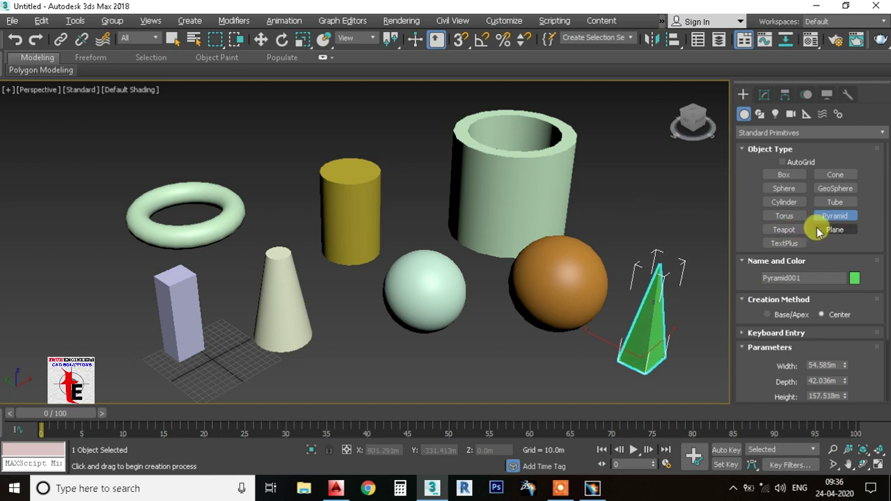
Draw a large plane and move it so all the objects rest on it.
left_click(833, 229)
scroll(417, 209, "down", 6)
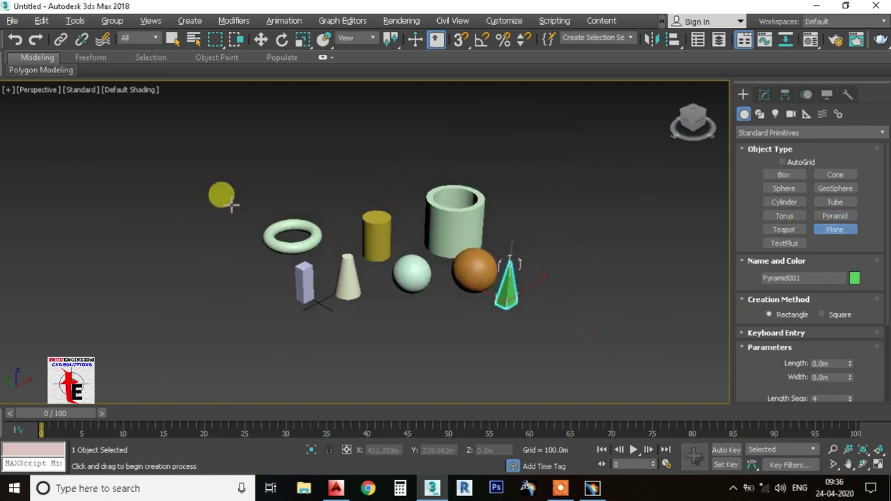
left_click_drag(190, 221, 666, 259)
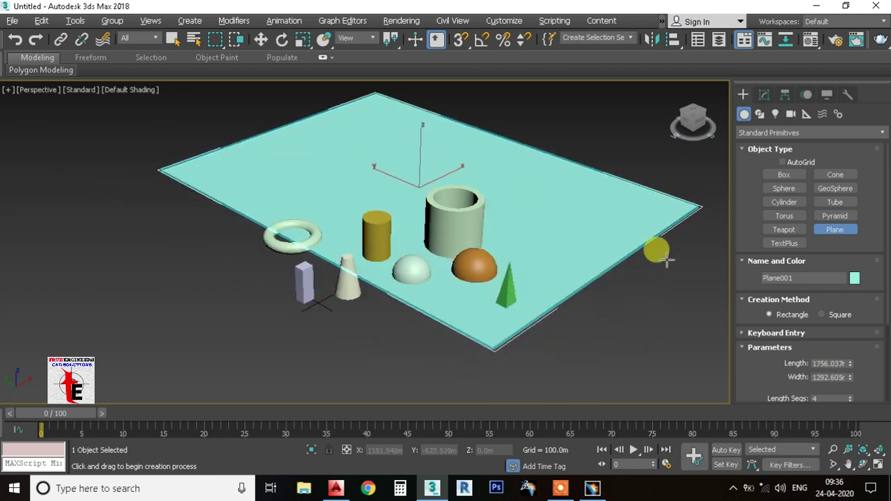
right_click(636, 257)
key("w")
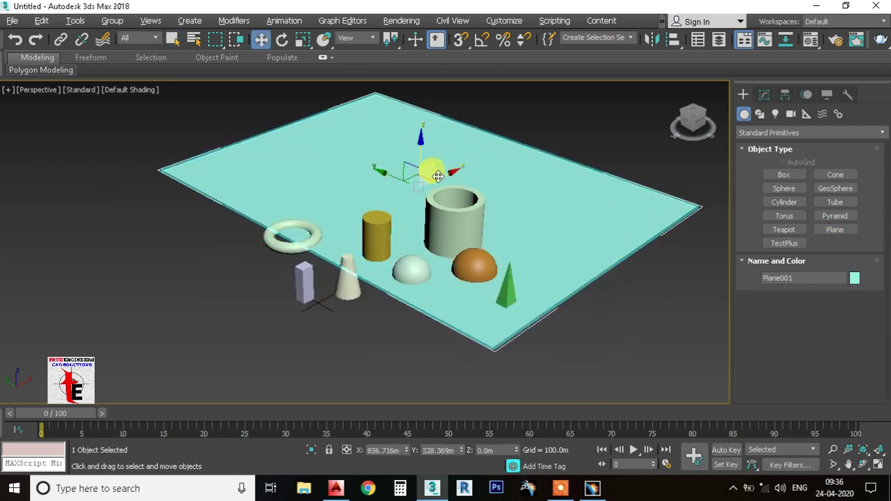
left_click_drag(429, 181, 374, 217)
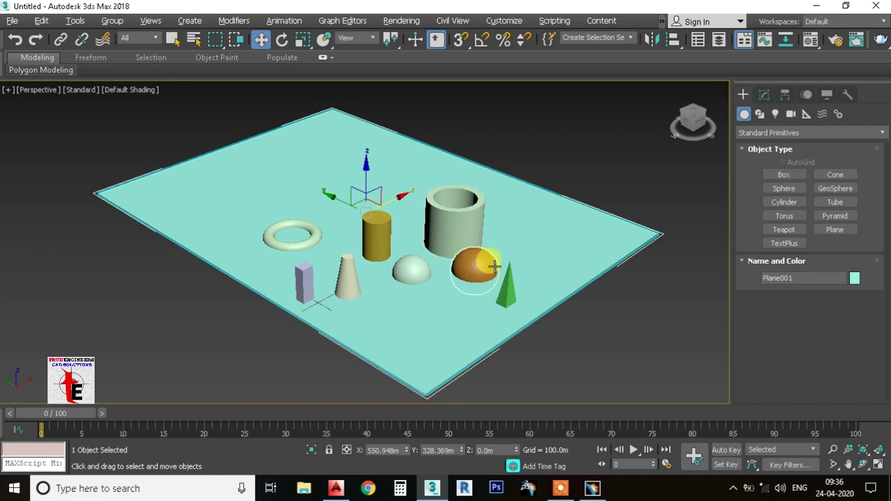
key("q")
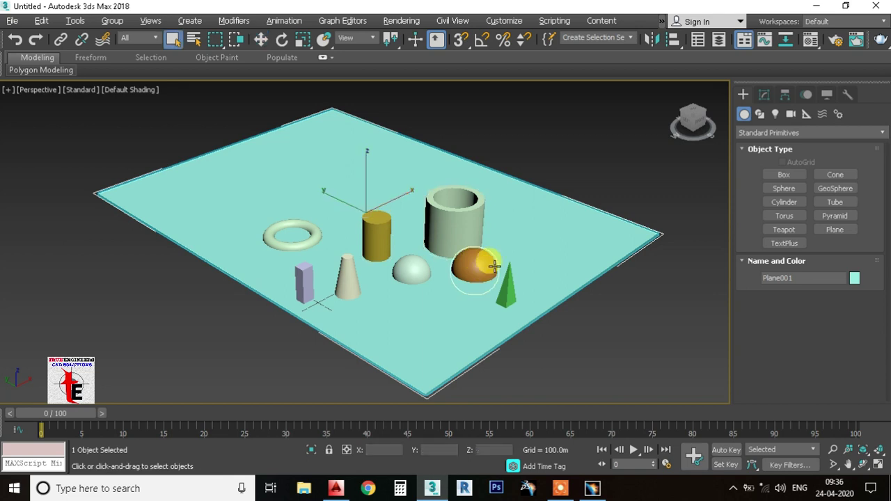
left_click(785, 243)
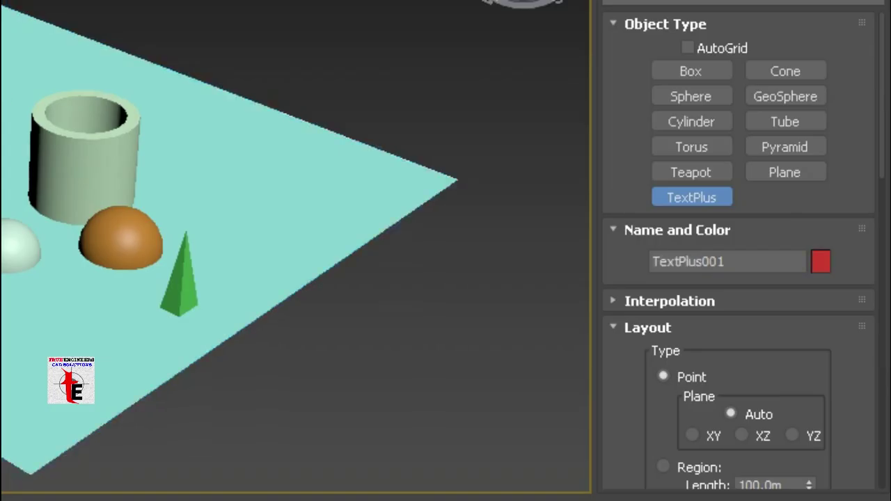
Place a TextPlus object in the viewport and enter the text TRUE ENGINEERS.
left_click_drag(881, 173, 879, 261)
left_click_drag(723, 303, 569, 330)
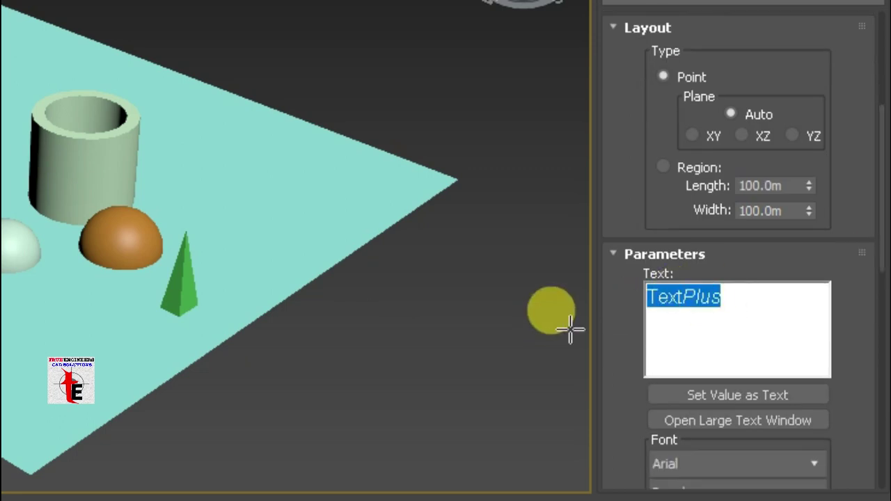
type("TRUE ENGINEERS")
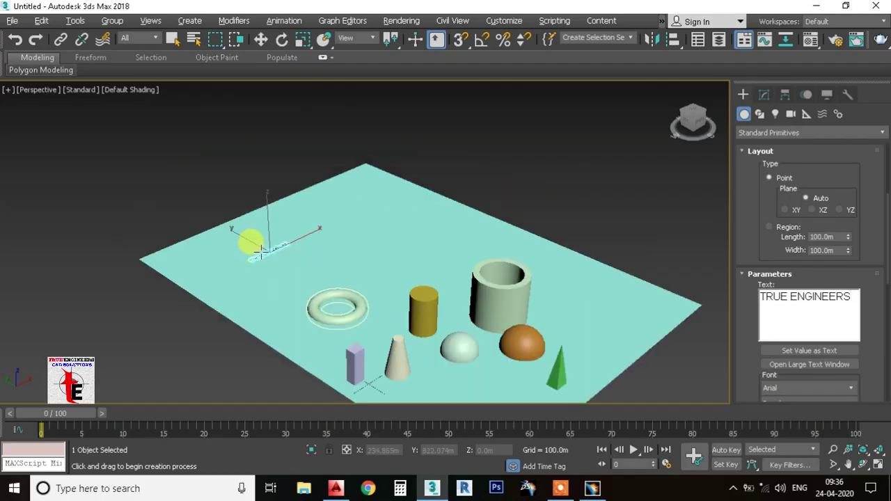
Set the text size to 64.75m and extrude it 12.06m into 3D letters.
scroll(261, 249, "up", 6)
scroll(263, 249, "down", 3)
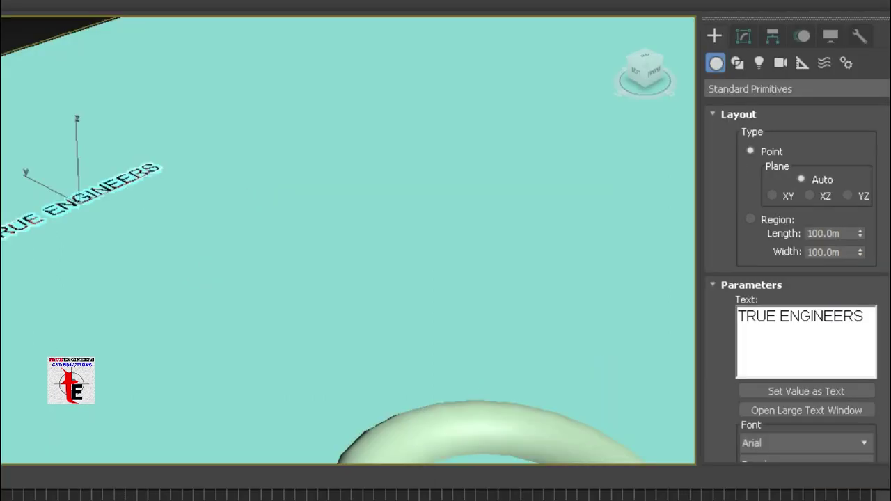
scroll(843, 308, "down", 5)
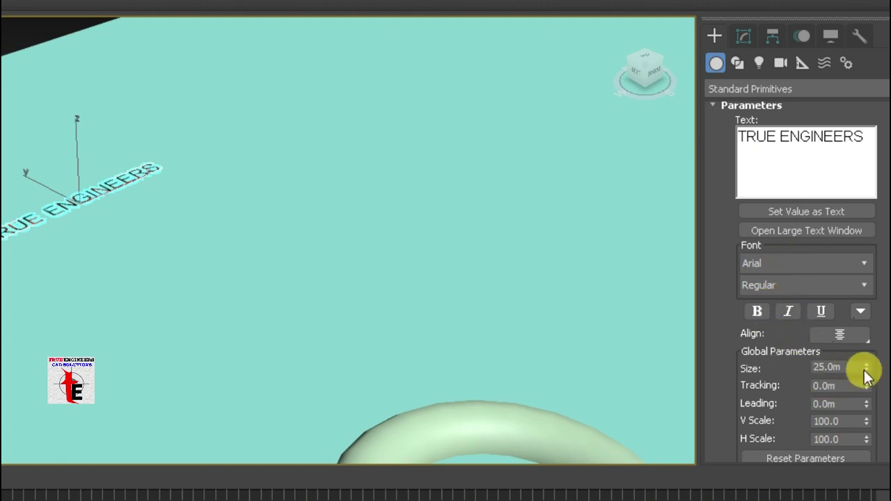
left_click_drag(868, 369, 852, 213)
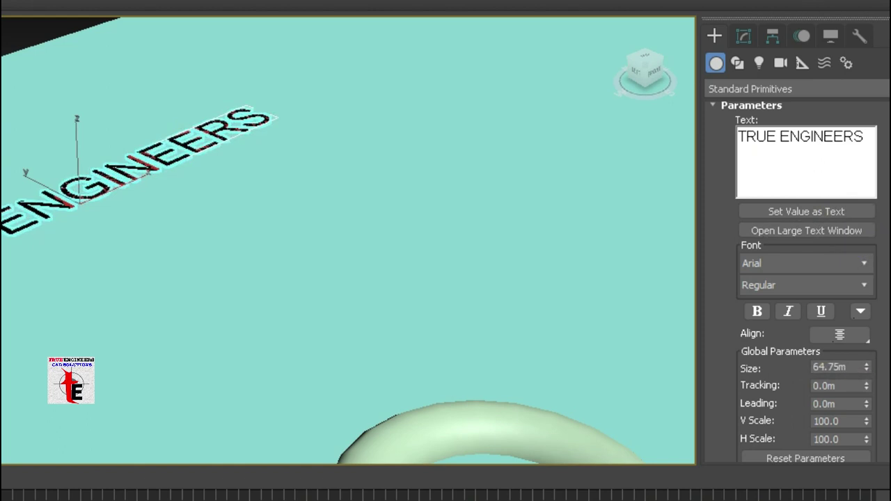
scroll(789, 314, "down", 5)
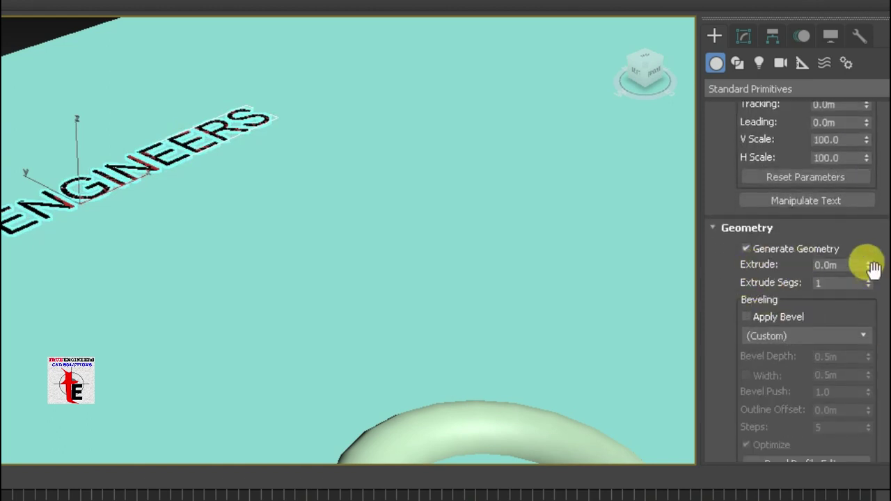
left_click_drag(868, 268, 802, 465)
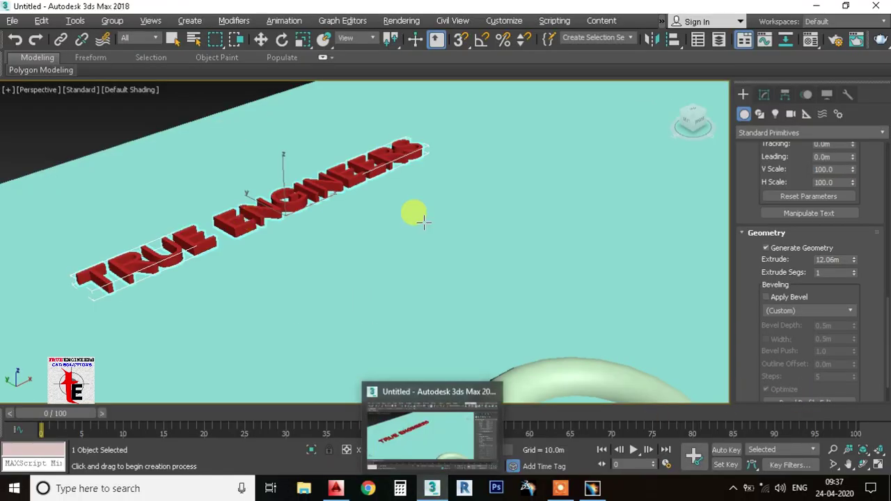
right_click(522, 237)
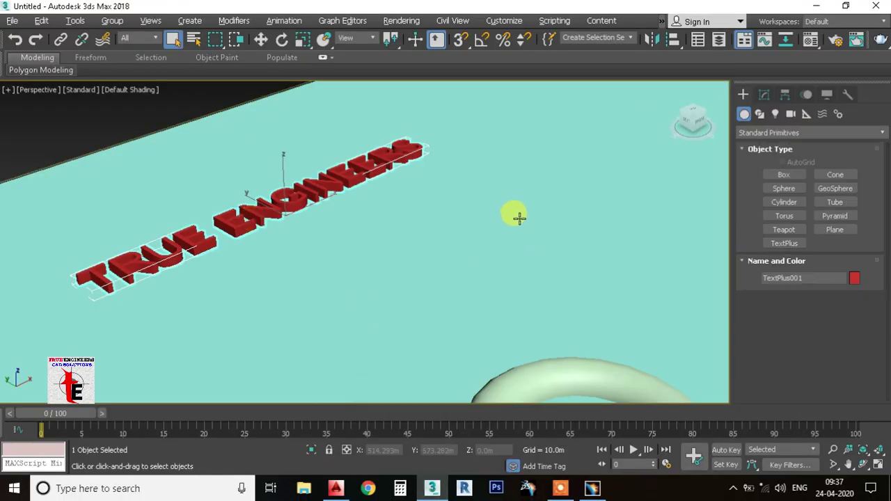